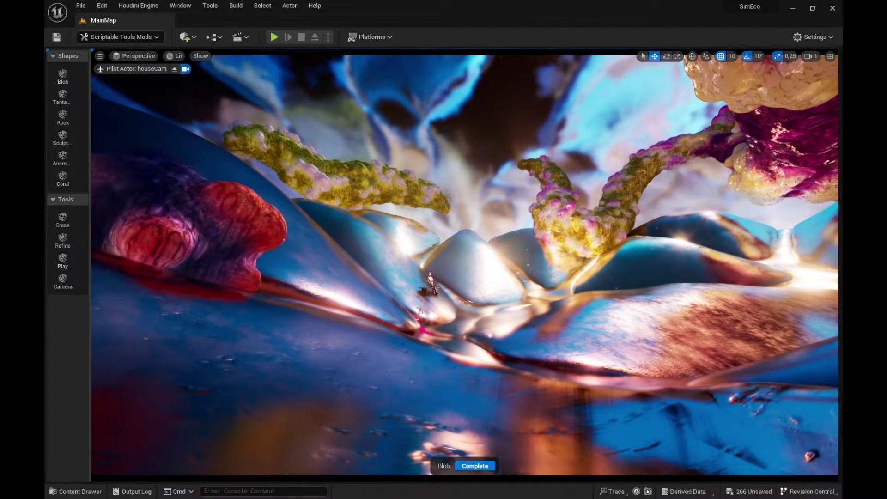
Draw a blob stroke across the metallic terrain in the middle of the scene
mouse_move(439, 333)
left_mouse_down()
mouse_move(447, 312)
mouse_move(568, 340)
left_mouse_up()
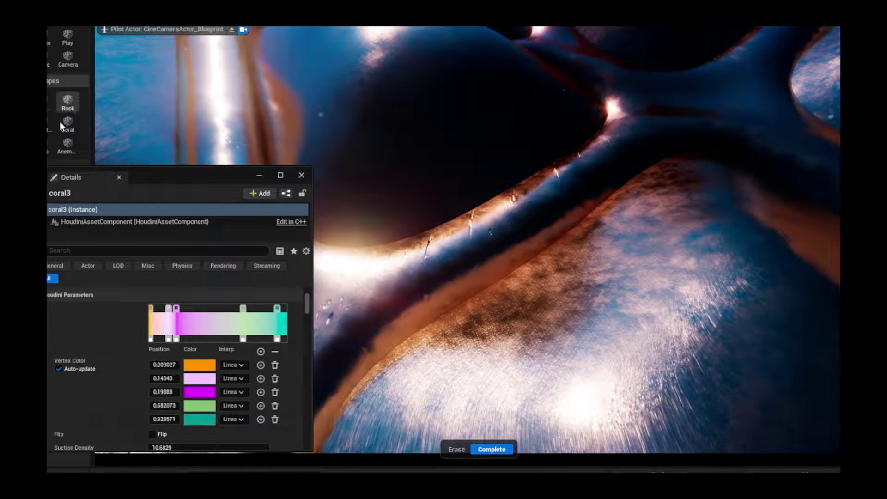
Draw a coral on the bright metallic surface and set its Rock Scale to 2
left_click(60, 122)
mouse_move(668, 189)
left_mouse_down()
mouse_move(534, 208)
mouse_move(430, 300)
mouse_move(697, 216)
left_mouse_up()
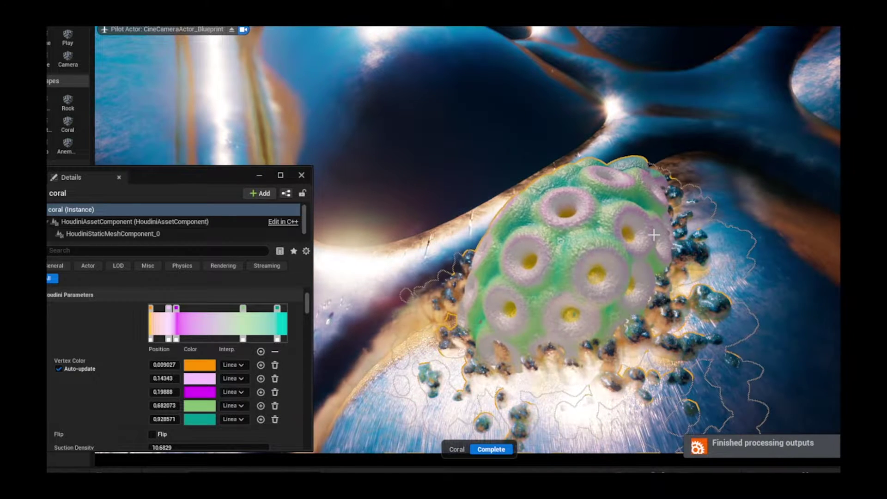
scroll(82, 372, "down", 3)
left_click(161, 391)
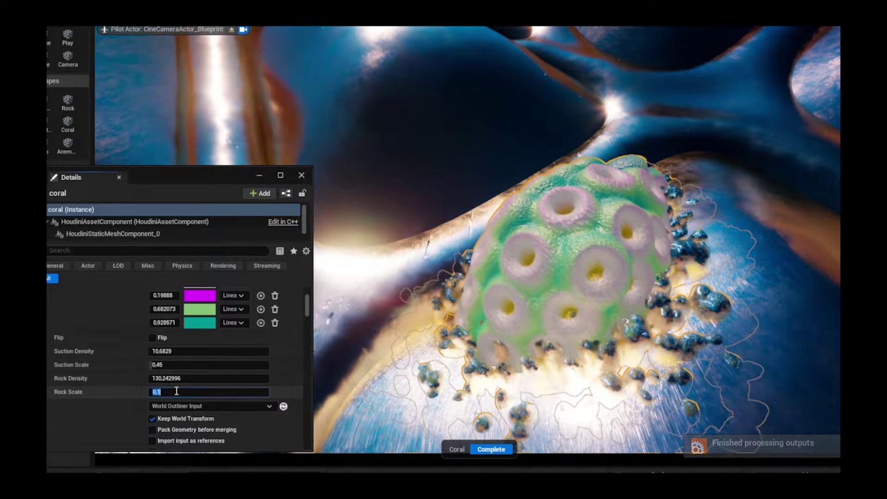
key("BackSpace")
type("2")
key("Return")
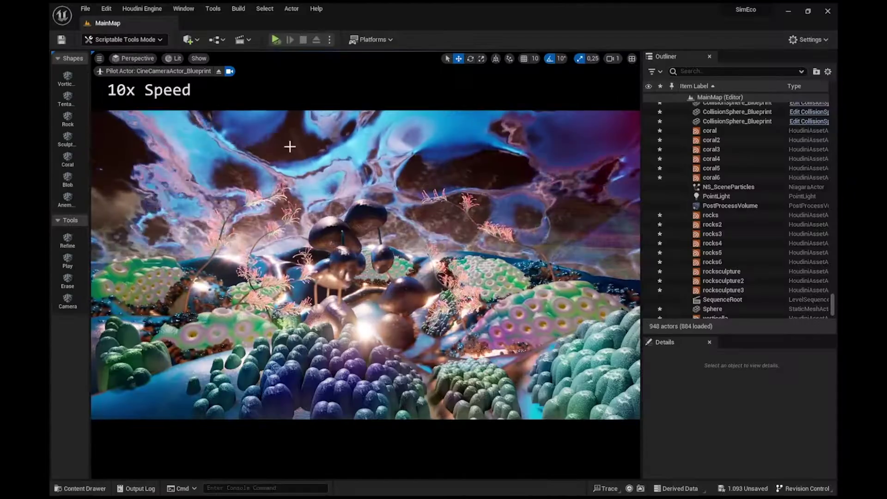
Add a blob in the centre of the coral scene and recolour its two vertex color points
left_click(65, 183)
left_click(771, 377)
left_click(770, 364)
Add another blob above the central ones, with Width 3.0 and vertex colors of light violet and orange
left_click(67, 180)
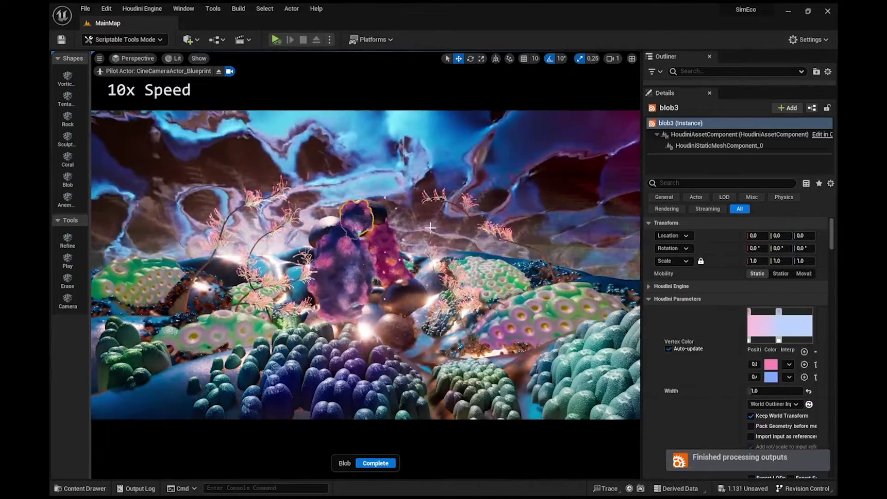
left_click(764, 391)
left_click(770, 376)
left_click(710, 479)
left_click(770, 364)
left_click(649, 343)
left_click(710, 480)
double_click(750, 312)
left_click(600, 305)
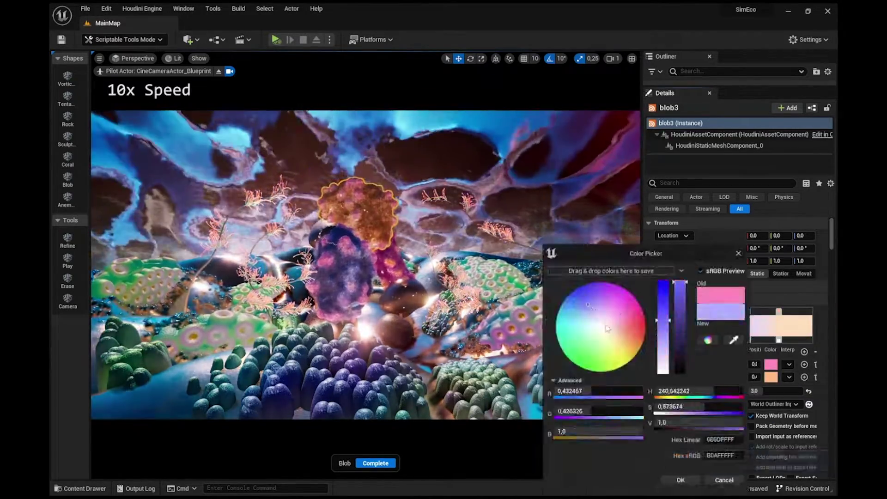
left_click(681, 480)
Draw a small blob in front of the central ones and set its first vertex color to pink
left_click(67, 180)
double_click(750, 312)
left_click(620, 301)
left_click(681, 480)
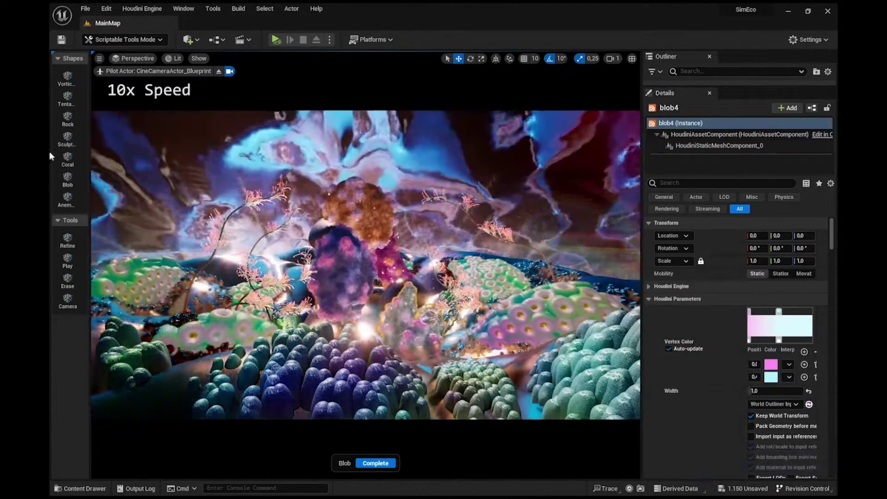
Draw anemone strokes across the foreground corals and adjust the location of the first one
left_click(68, 200)
left_click_drag(111, 346, 185, 392)
left_click_drag(803, 236, 785, 236)
left_click_drag(402, 346, 455, 346)
left_click_drag(533, 361, 538, 413)
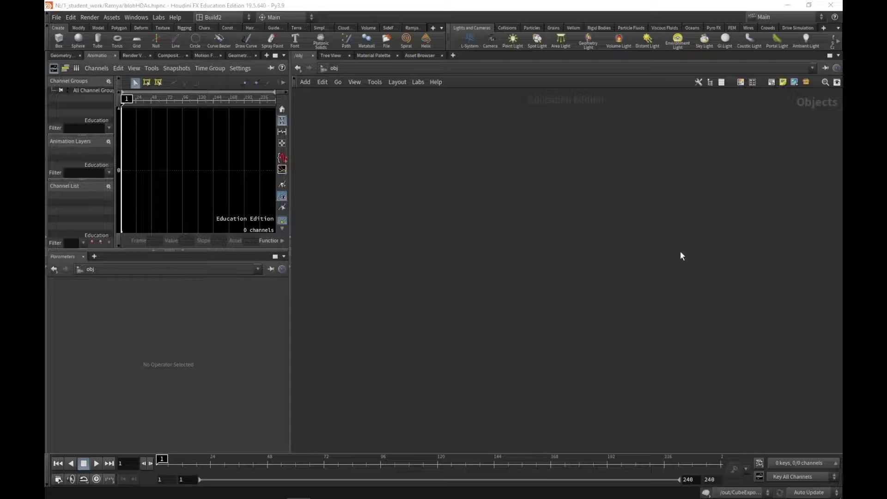
Switch to Houdini, create a Geometry object and rename it BlobHDA
key("Tab")
type("ge")
key("Return")
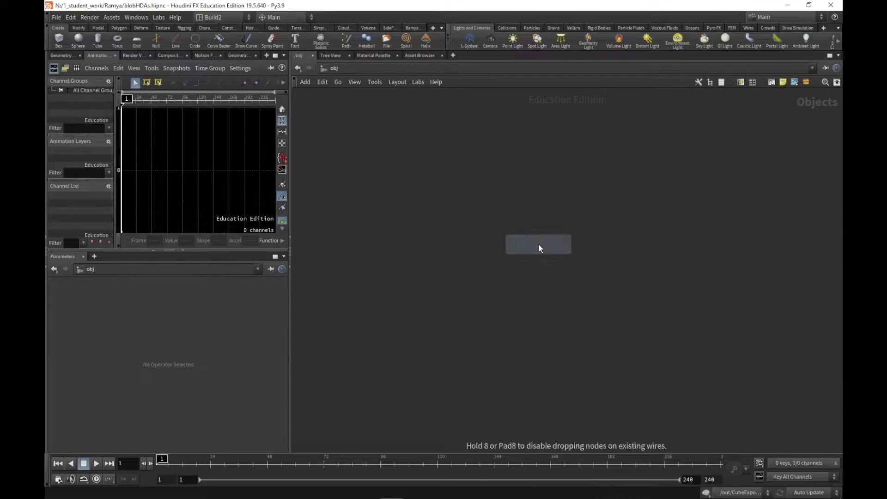
left_click(528, 233)
double_click(572, 235)
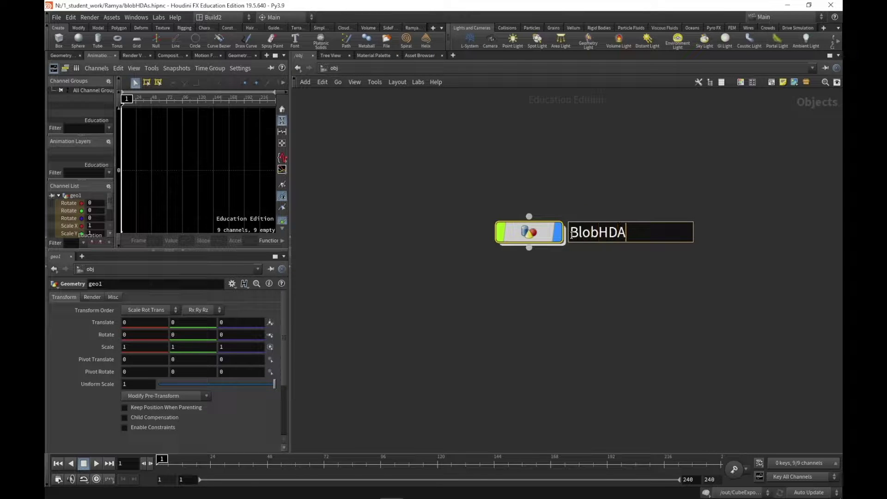
key("Return")
Add an Object Merge node inside the BlobHDA geometry network
double_click(533, 238)
key("Tab")
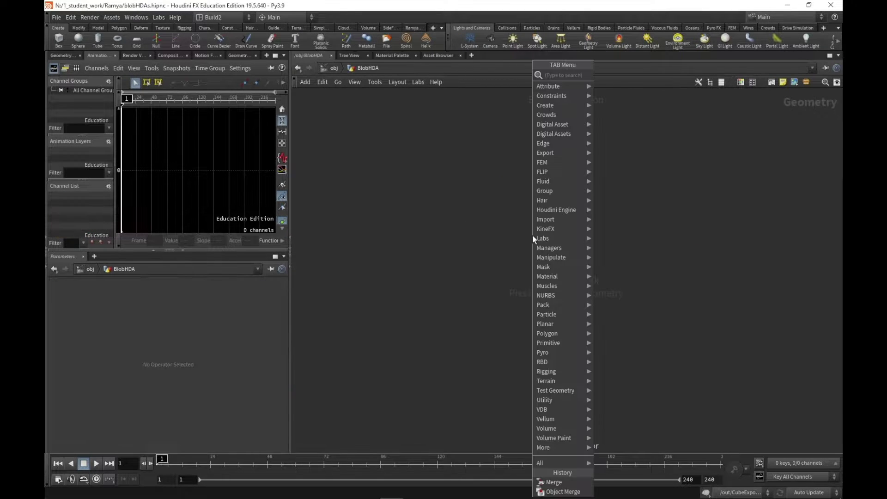
type("obje")
key("Return")
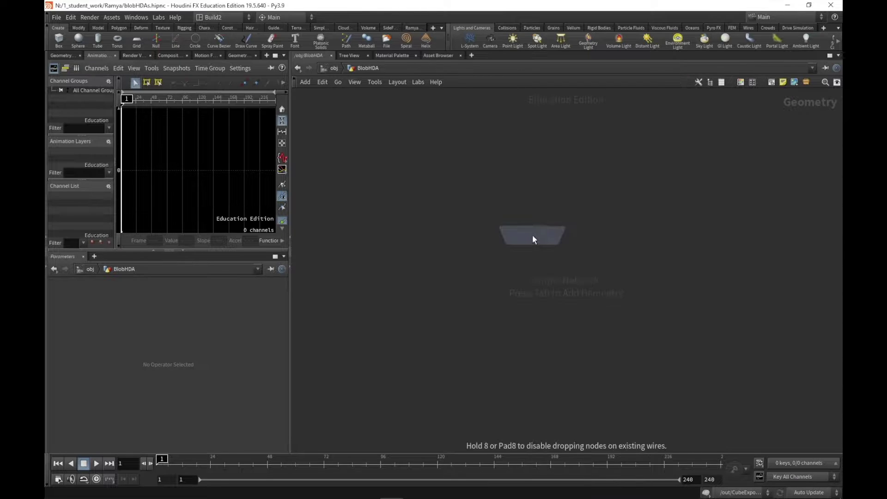
left_click(536, 238)
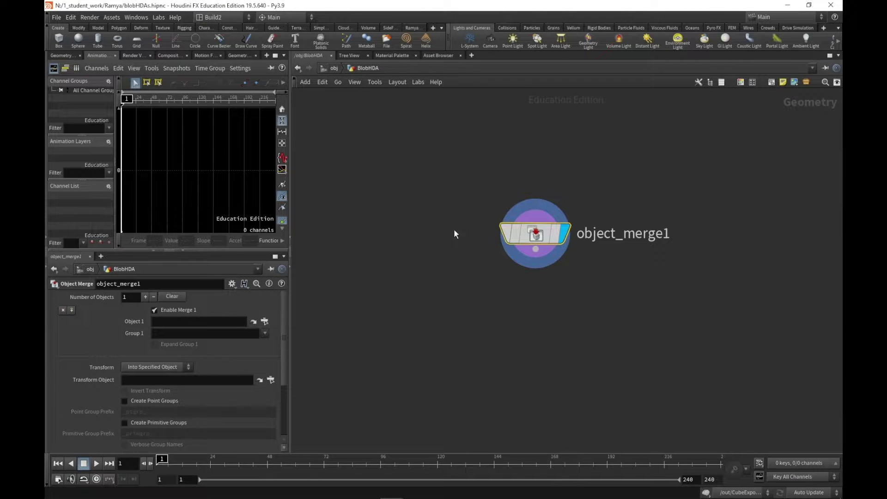
Start a new digital asset from the BlobHDA object, removing the numeric prefix so the operator name is blobhda
left_click(332, 69)
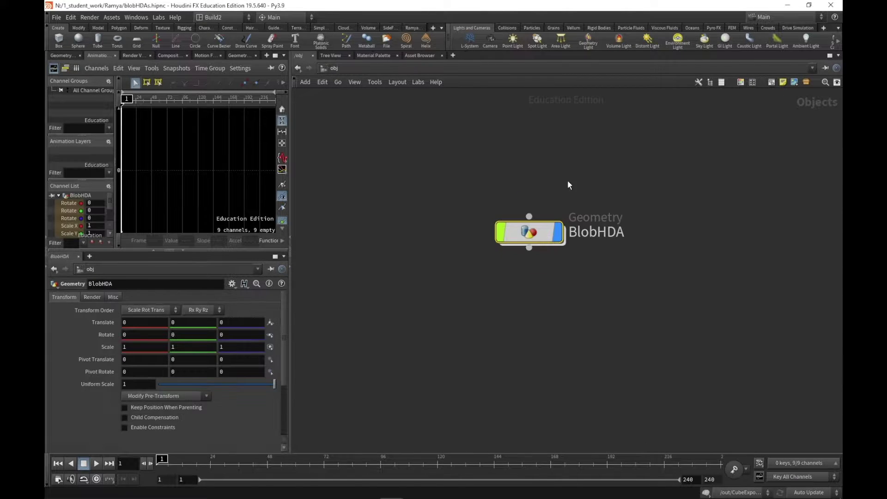
left_click(111, 17)
left_click(159, 30)
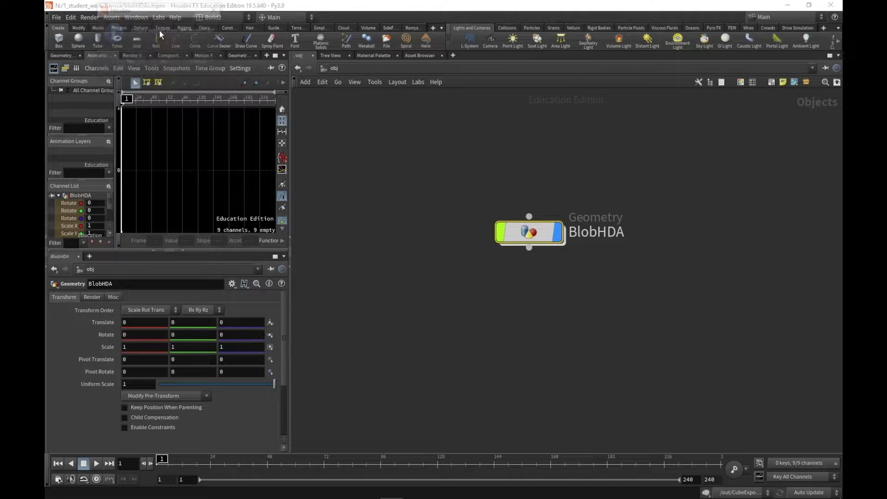
left_click(174, 63)
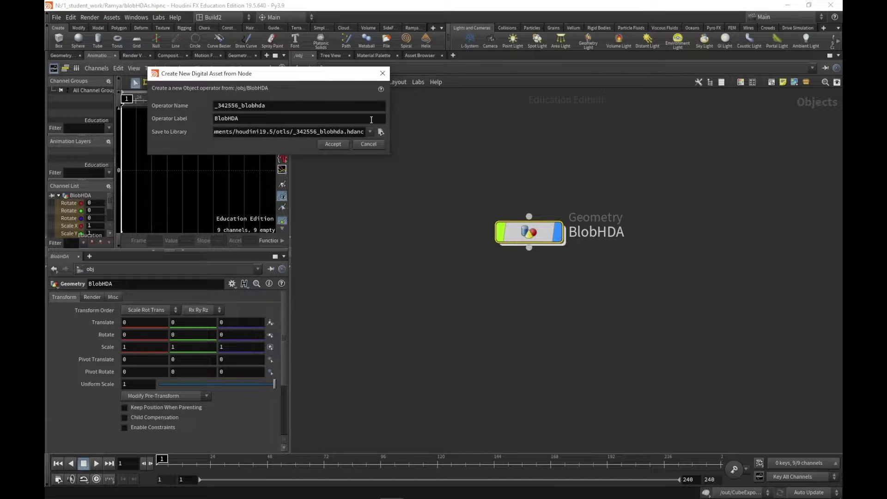
key("BackSpace")
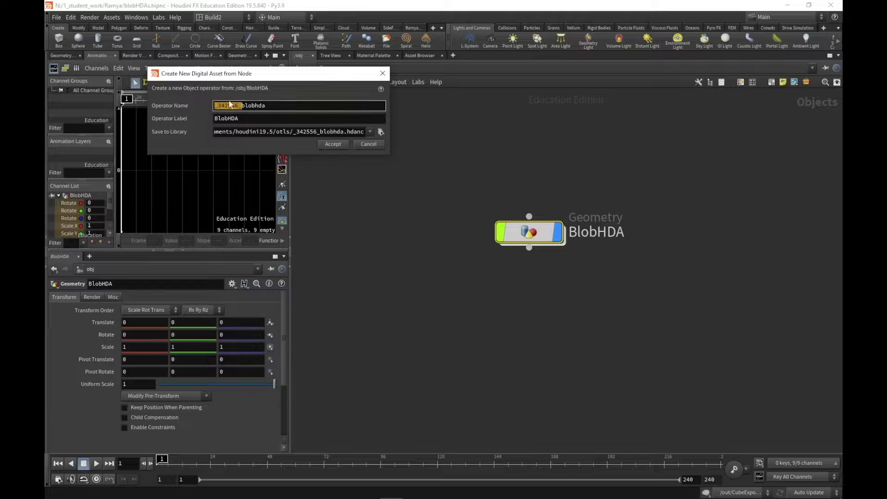
Create the asset in blobhda.hdanc in the student's own folder under N:/1_student_work, destroying all spare parameters
left_click(379, 133)
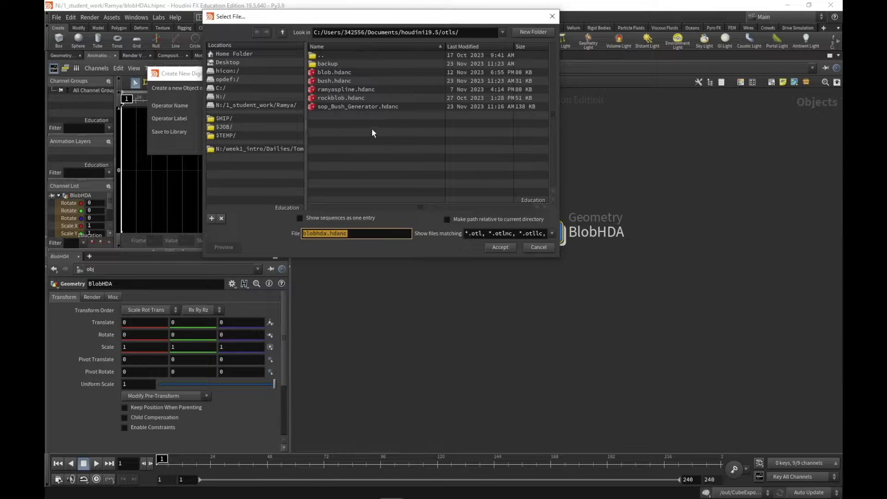
left_click(238, 97)
double_click(358, 57)
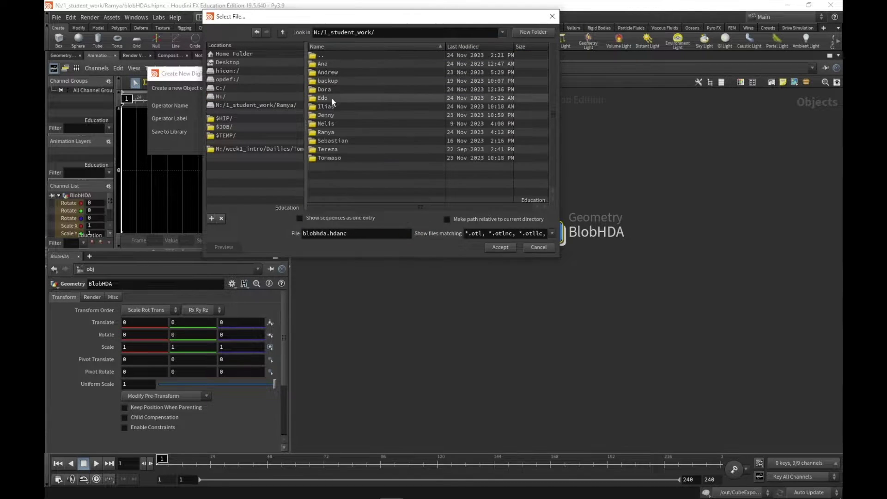
double_click(326, 132)
left_click(500, 247)
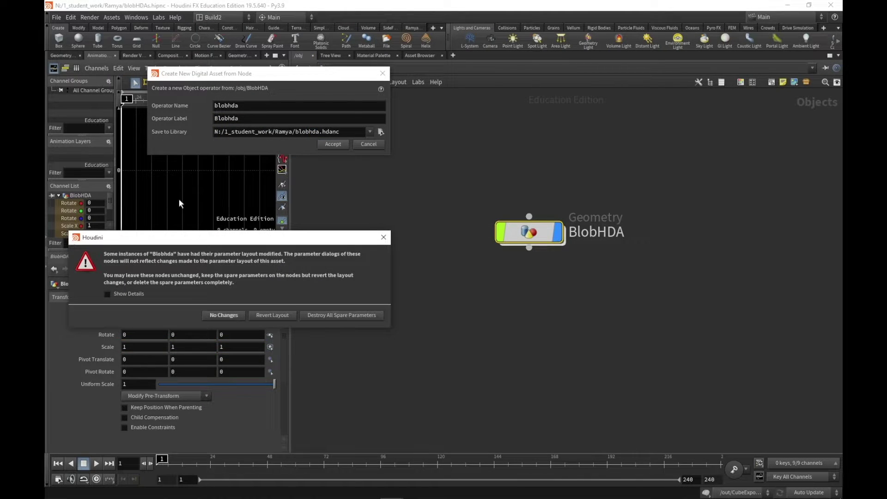
left_click(312, 315)
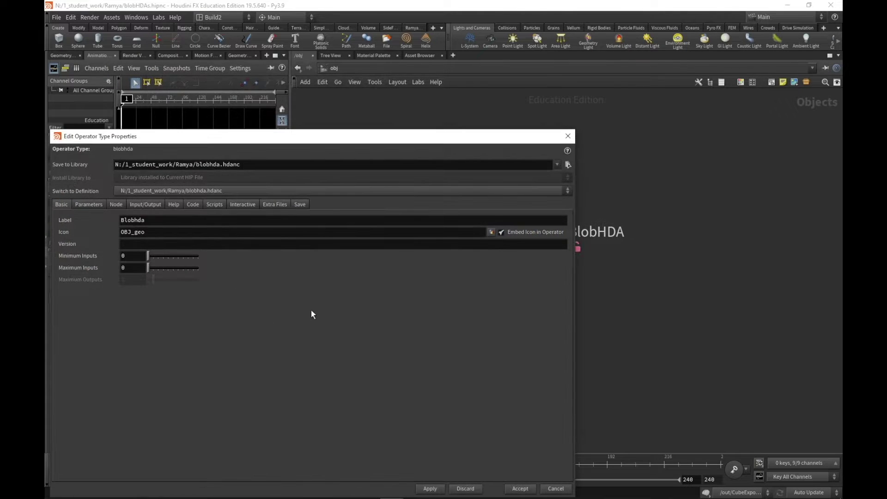
Close the operator type properties and enter the BlobHDA network
left_click_drag(577, 165, 284, 189)
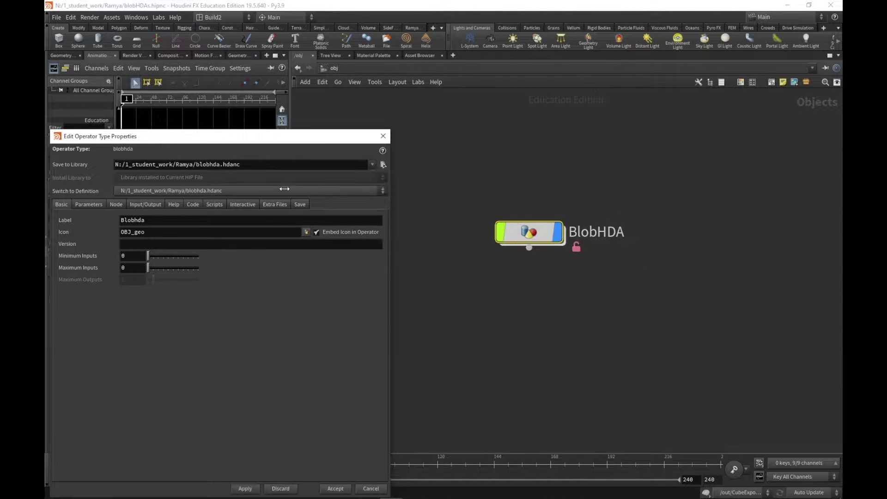
left_click_drag(214, 144, 232, 92)
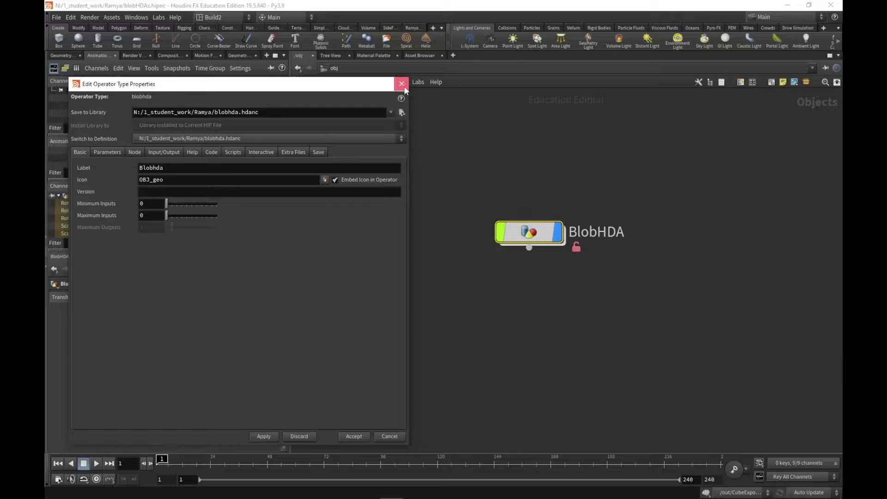
left_click(402, 84)
double_click(529, 232)
Open the blobhda asset's parameter definitions and arrange the window so the Object Merge settings stay accessible
left_click(112, 18)
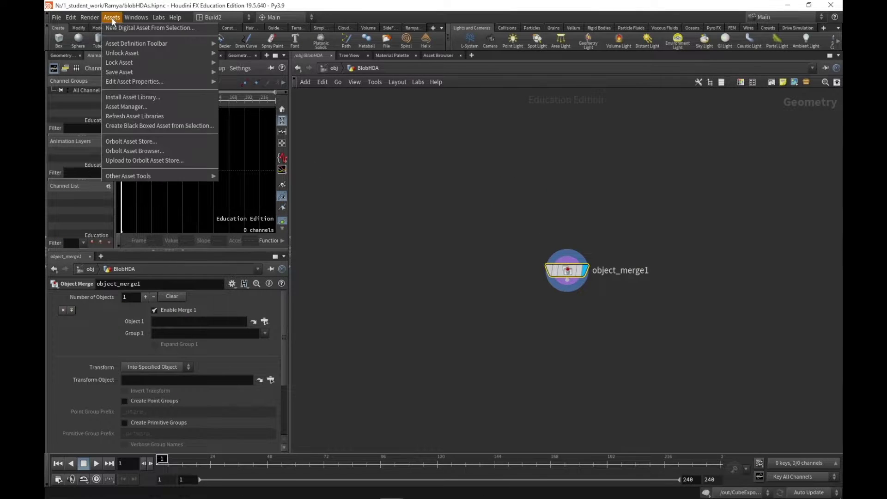
mouse_move(211, 82)
left_click(238, 82)
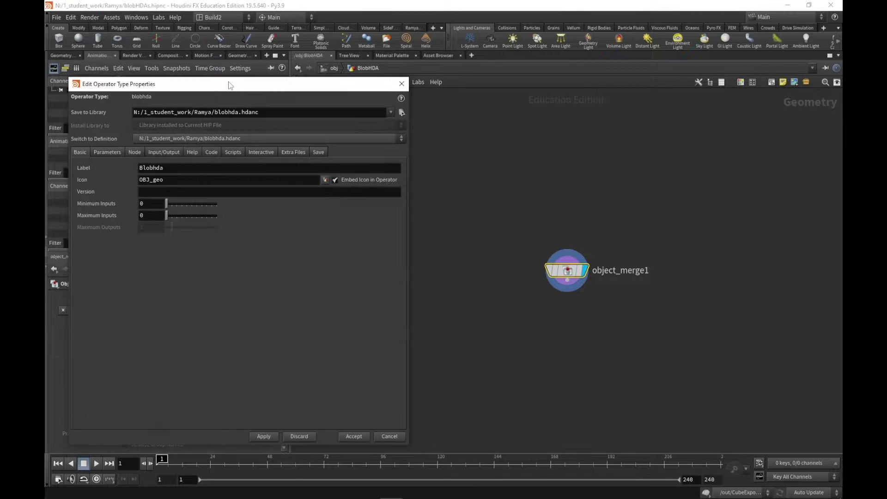
left_click_drag(226, 89, 229, 64)
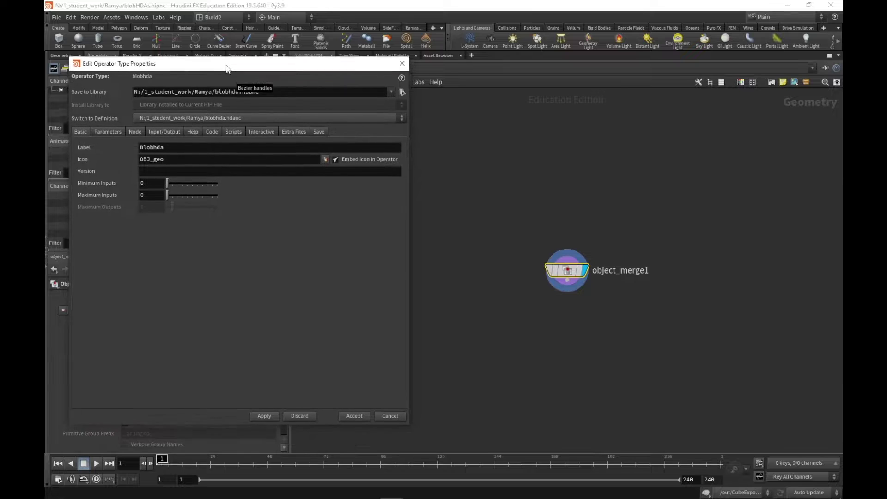
left_click(111, 127)
left_click_drag(413, 185, 707, 185)
left_click_drag(377, 62, 540, 85)
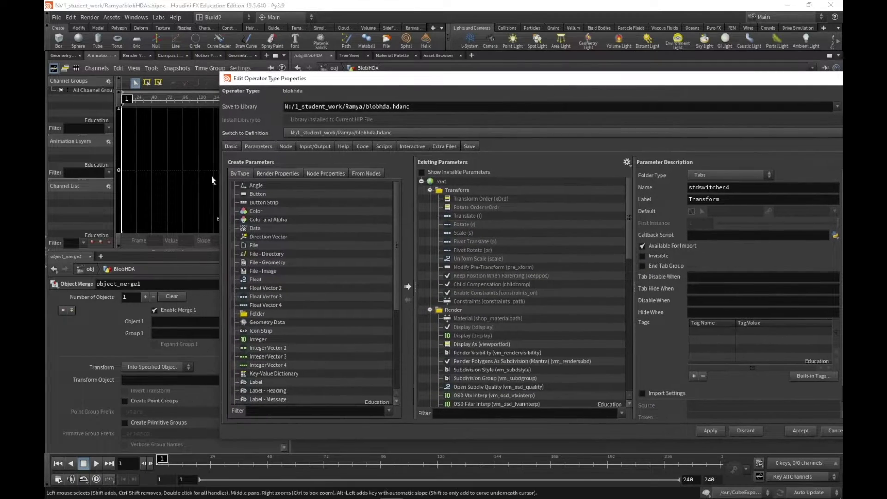
left_click_drag(218, 165, 359, 165)
left_click_drag(539, 82, 464, 77)
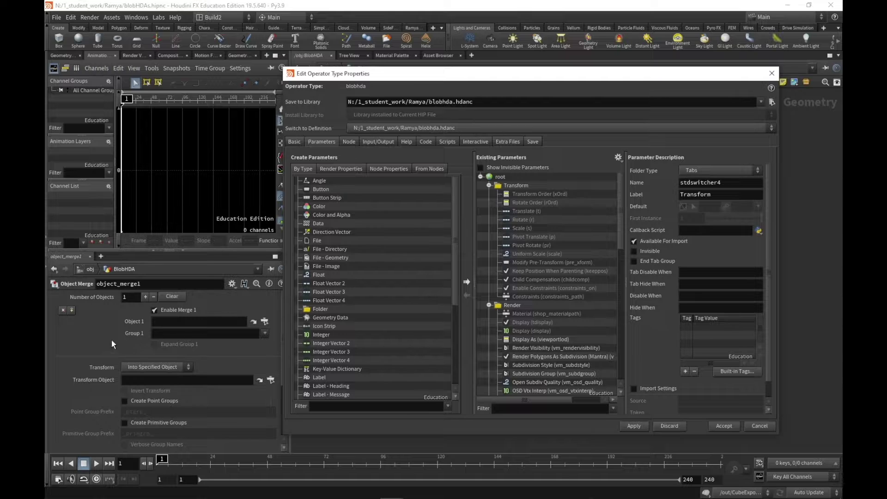
Promote the Object Merge's Object 1 parameter to the asset, name it splineinput with a matching label, and accept the changes
left_click(264, 321)
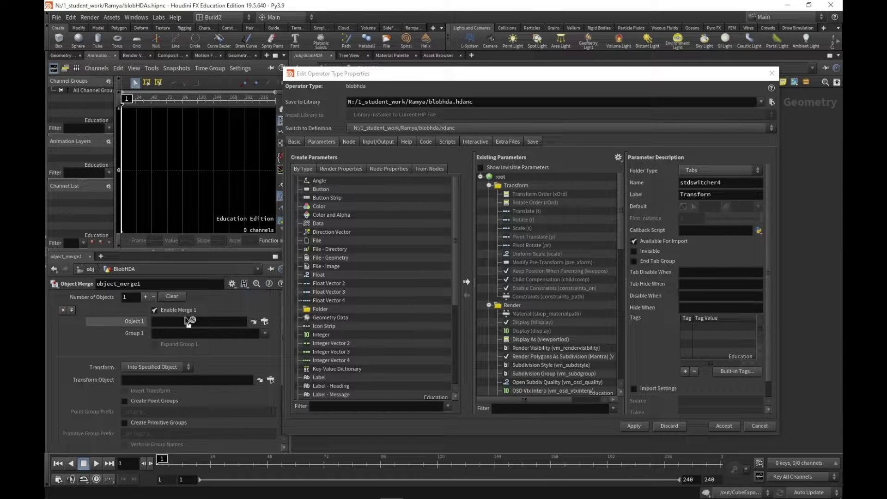
left_click_drag(522, 185, 522, 185)
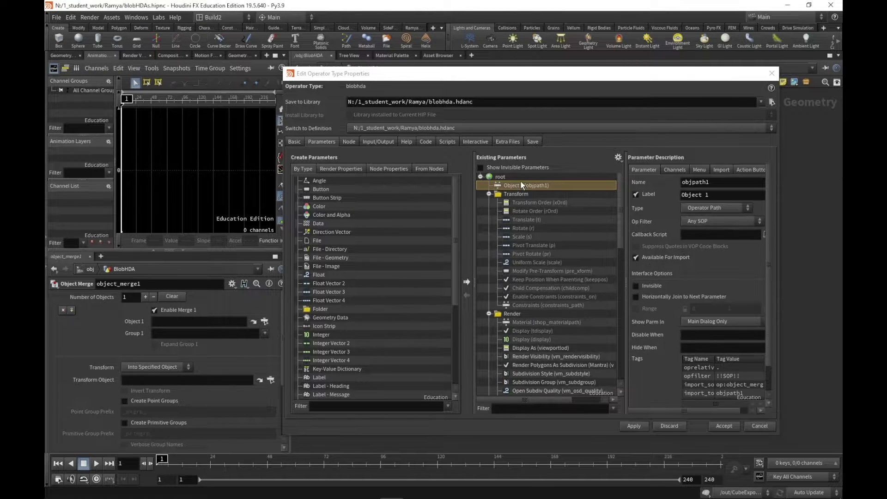
double_click(690, 183)
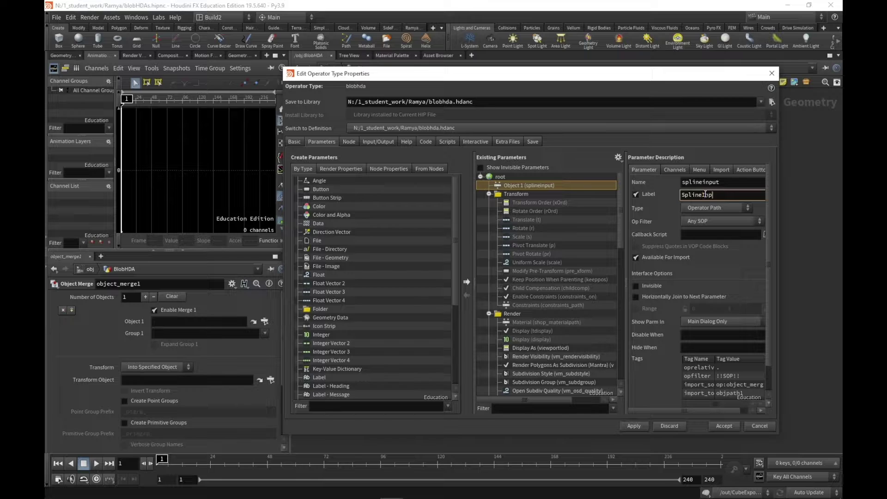
left_click(644, 427)
left_click(727, 429)
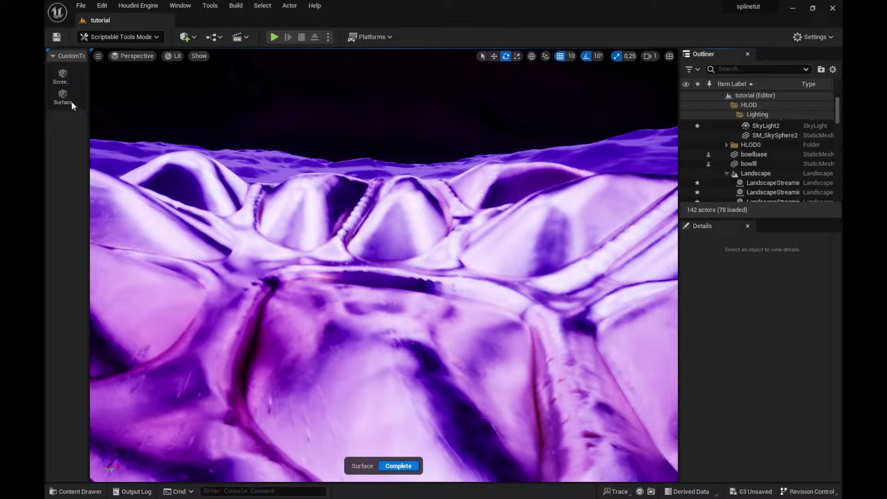
Switch to Unreal Editor and draw Surface splines: a rounded loop on the foreground terrain and a winding stroke over the ridges beside it
left_click(71, 106)
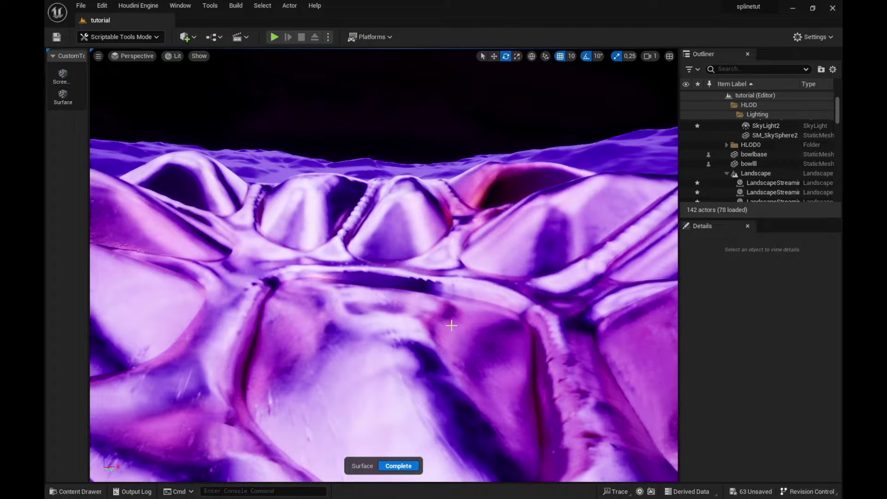
mouse_move(451, 325)
left_mouse_down()
mouse_move(393, 307)
mouse_move(342, 390)
left_mouse_up()
left_click_drag(455, 421, 481, 364)
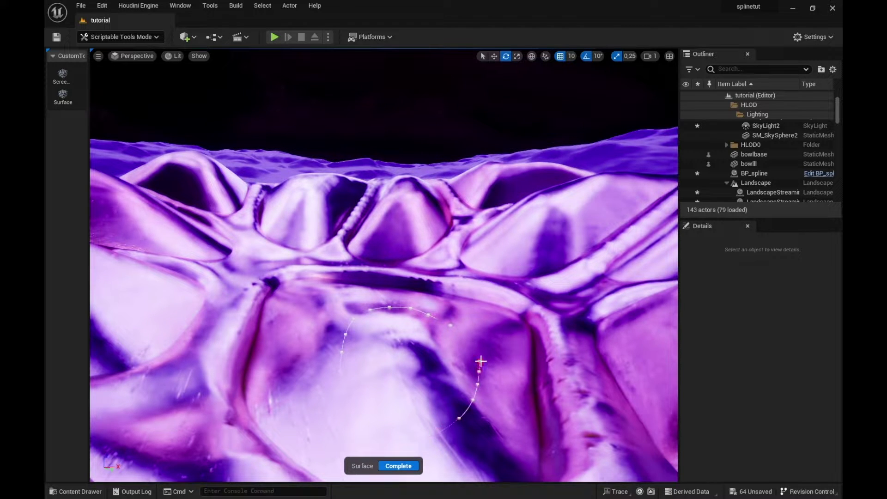
mouse_move(569, 225)
left_mouse_down()
mouse_move(507, 250)
mouse_move(585, 280)
mouse_move(538, 339)
mouse_move(573, 402)
mouse_move(549, 431)
mouse_move(640, 307)
left_mouse_up()
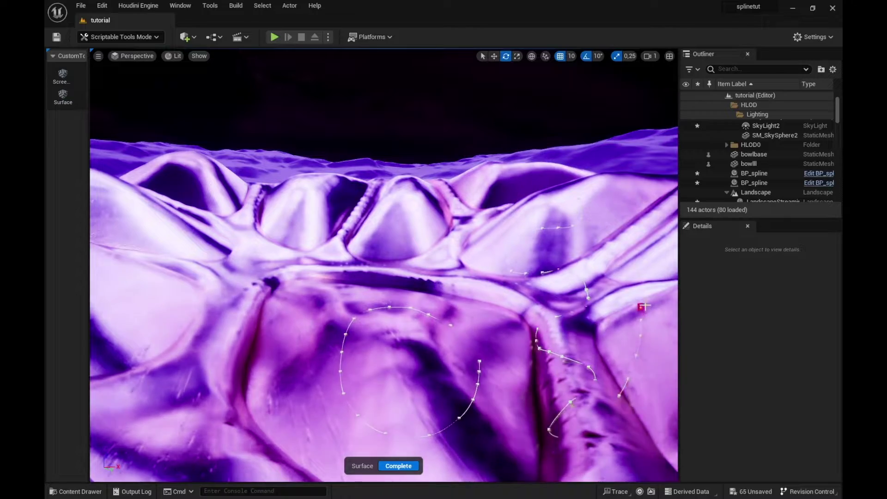
Draw another winding Surface spline from the middle background ridge down toward the foreground loop
mouse_move(429, 212)
left_mouse_down()
mouse_move(390, 244)
mouse_move(462, 252)
mouse_move(355, 263)
mouse_move(447, 305)
left_mouse_up()
scroll(453, 341, "down", 3)
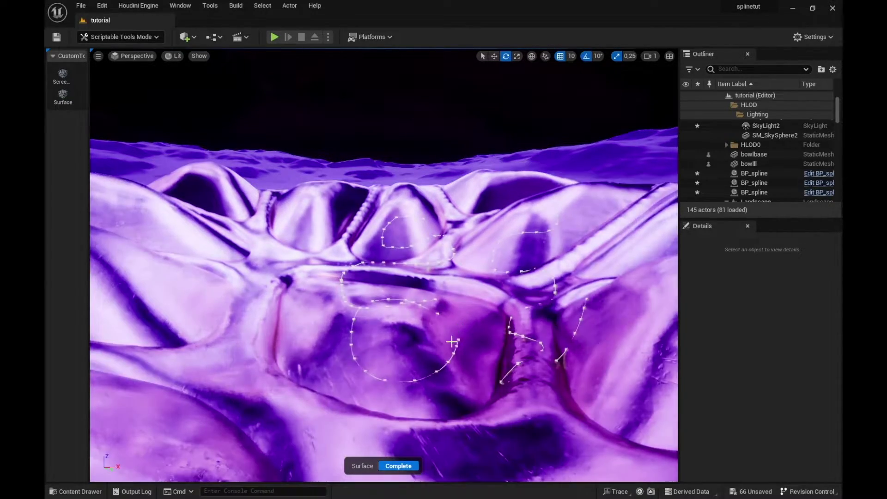
mouse_move(454, 341)
left_mouse_down("alt")
mouse_move(454, 388)
mouse_move(485, 337)
mouse_move(466, 346)
left_mouse_up("alt")
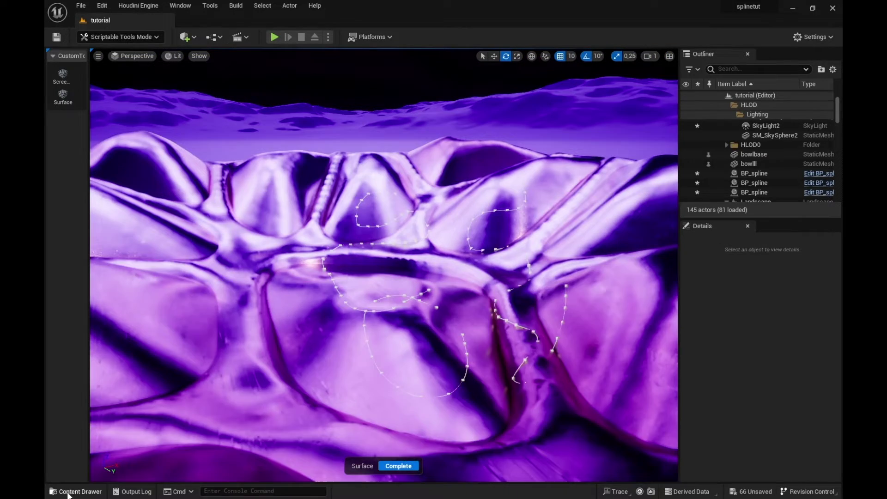
Open the BP_drawOnSurface blueprint and add an Event On Drag End node below the existing event chains
left_click(76, 491)
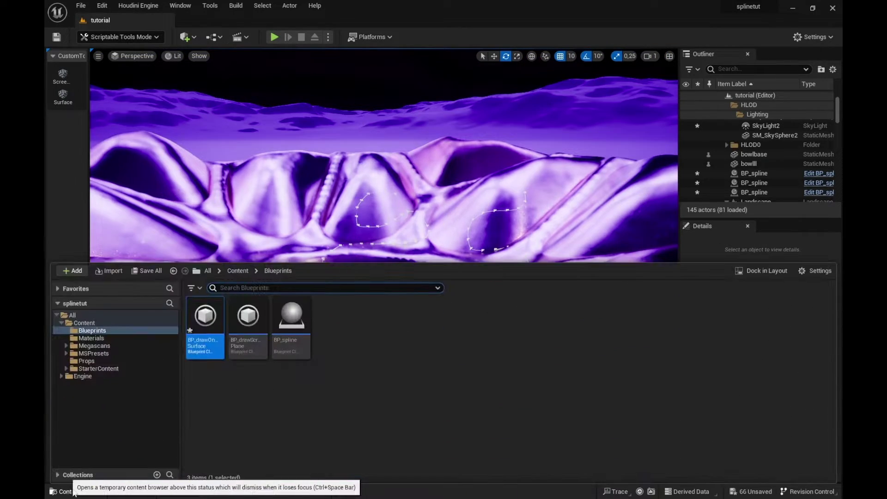
double_click(204, 329)
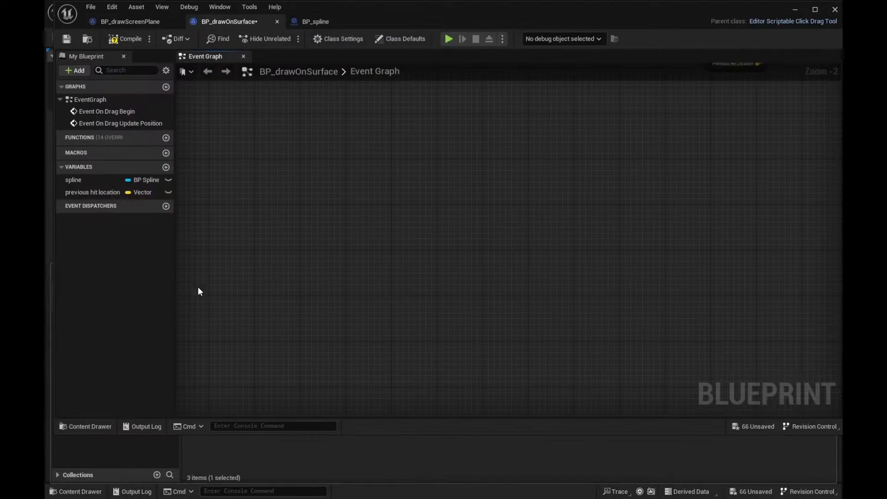
right_click_drag(237, 228, 371, 309)
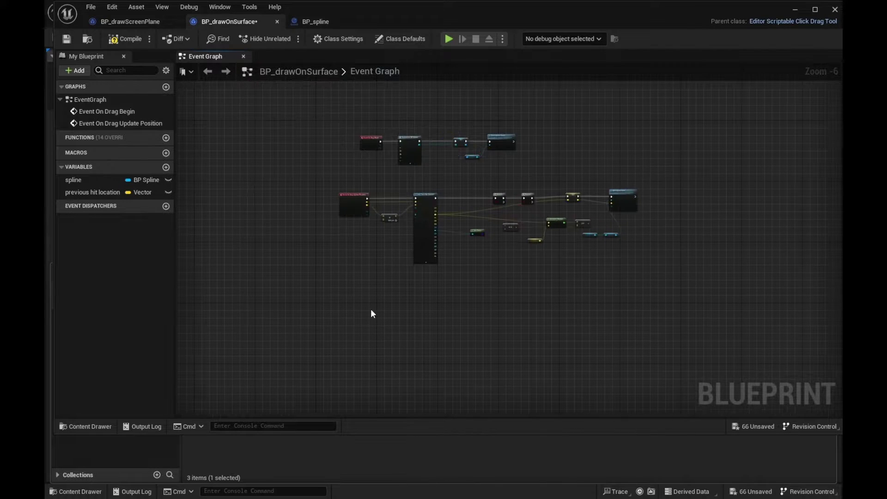
scroll(371, 309, "up", 2)
right_click(372, 314)
type("on drag en")
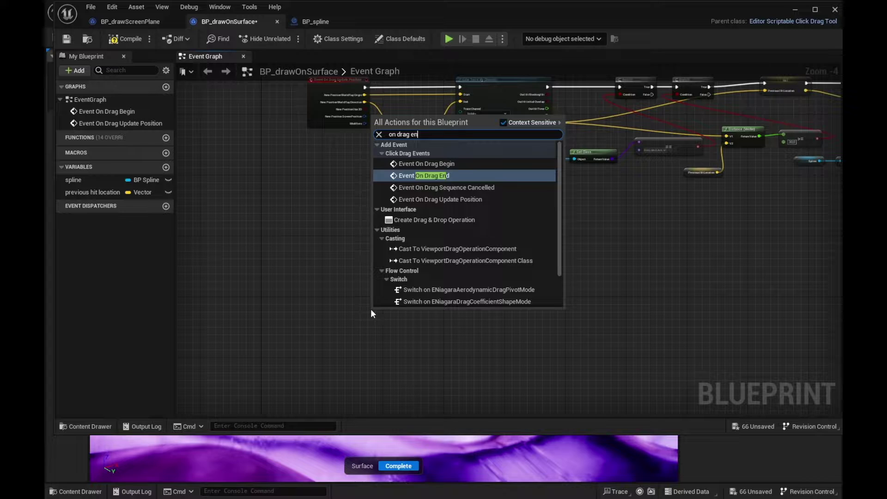
key("Return")
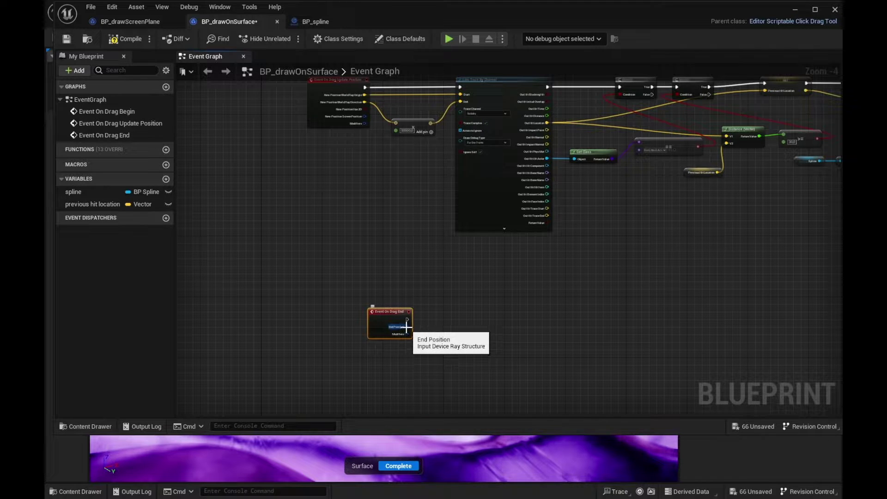
Add a GetHoudiniEnginePublicAPI node beside Event On Drag End and maximize the blueprint editor window
right_click(437, 354)
type("get houdi")
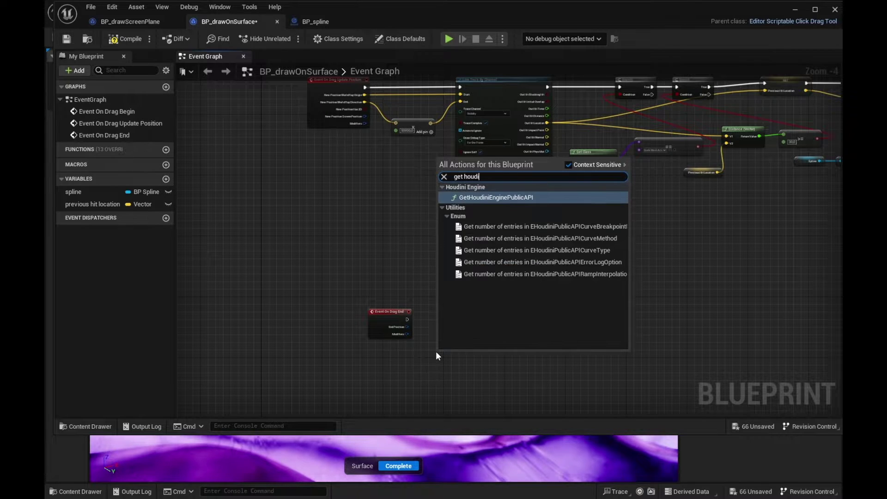
key("Return")
scroll(497, 367, "up", 4)
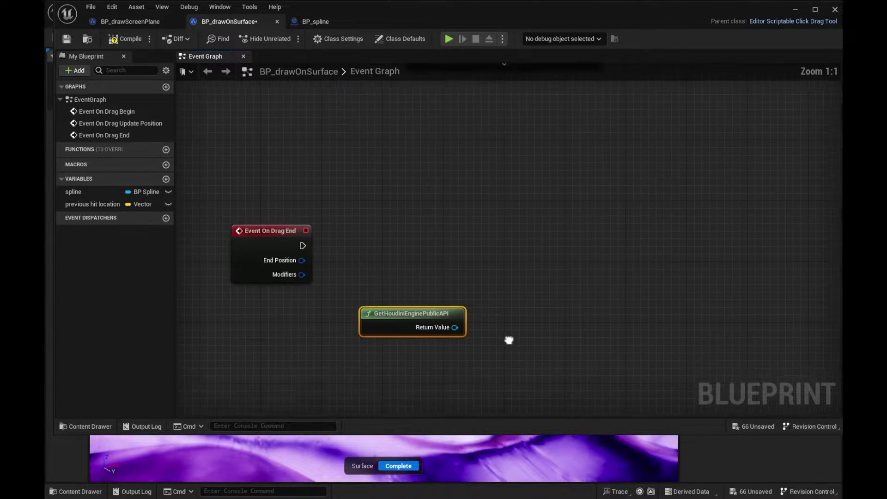
right_click_drag(509, 340, 501, 293)
left_click(814, 9)
right_click_drag(530, 196, 503, 234)
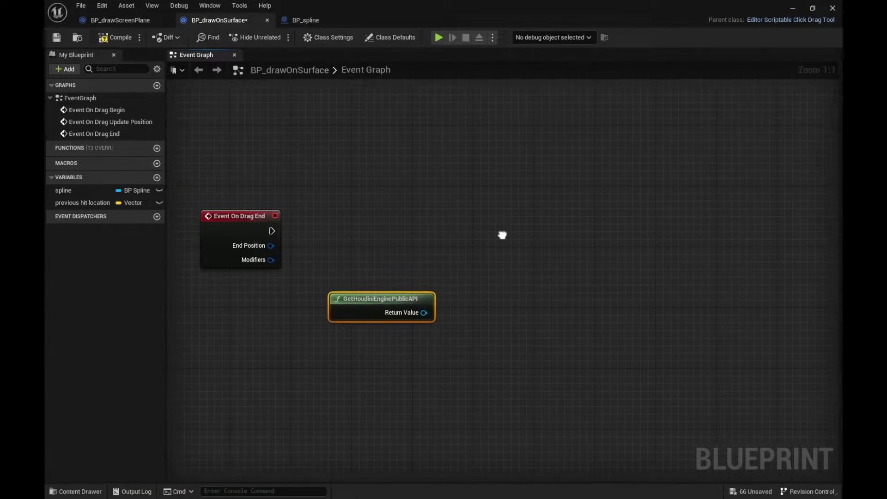
Create a Create Empty Input node from the Houdini API's return value and run it from Event On Drag End
left_click_drag(426, 313, 451, 315)
left_click_drag(468, 237, 467, 236)
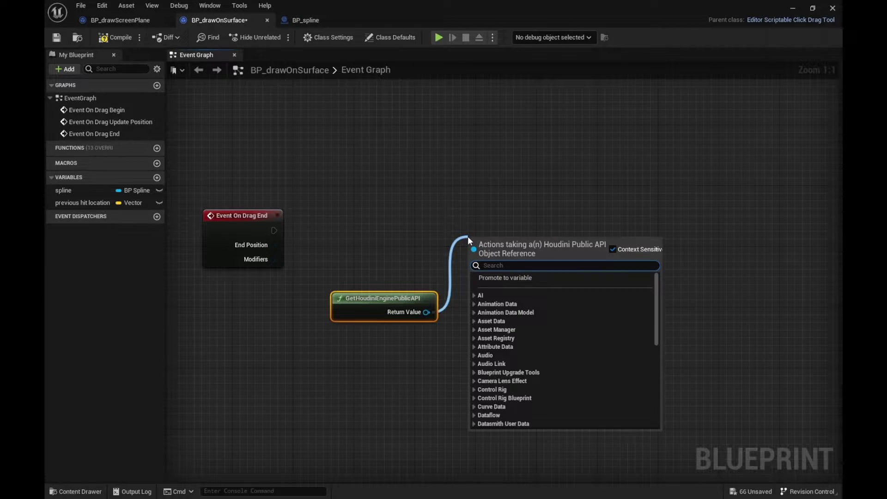
type("create emp")
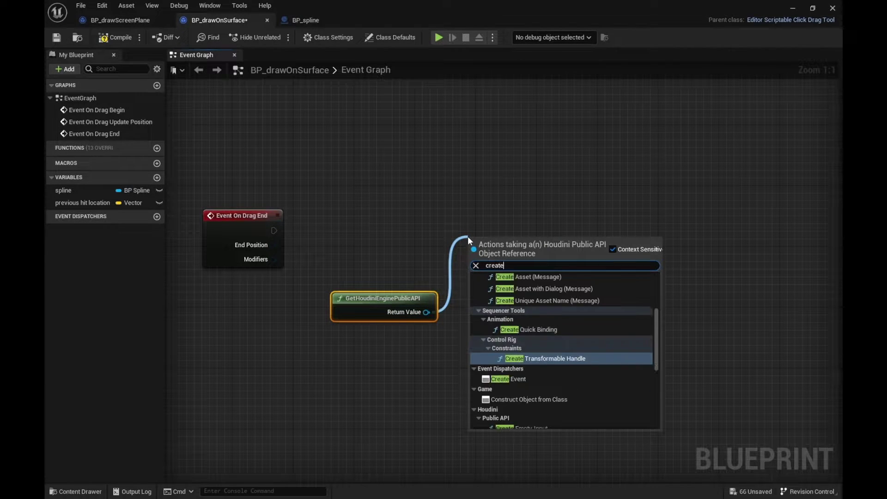
key("Return")
left_click_drag(467, 236, 278, 196)
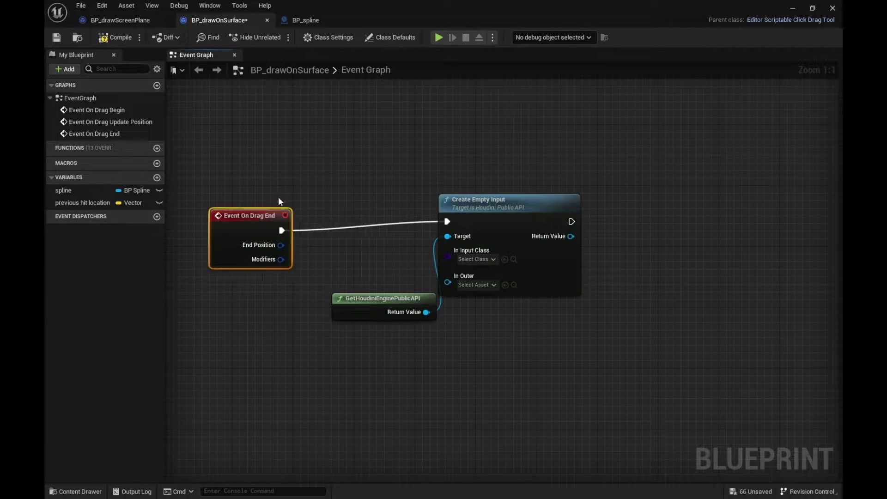
Set the Create Empty Input node's In Input Class to HoudiniPublicAPIWorldInput and move the API getter clear of it
left_click(475, 259)
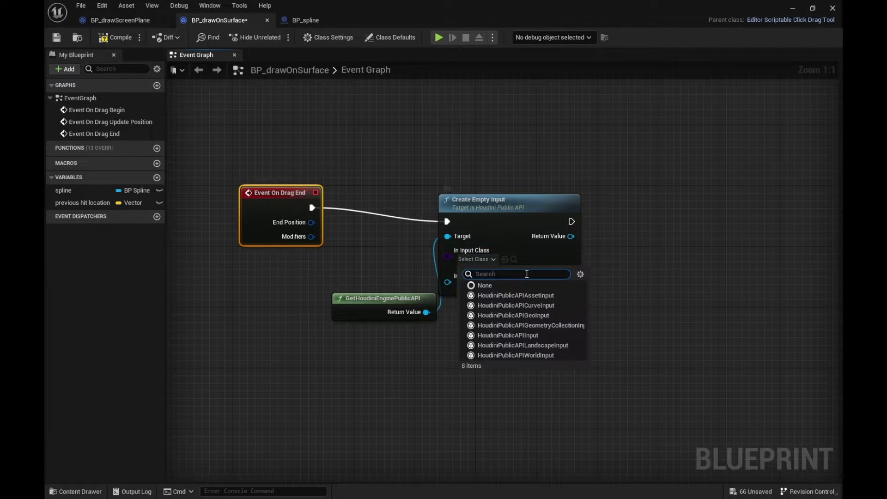
left_click(537, 355)
left_click_drag(377, 298, 338, 290)
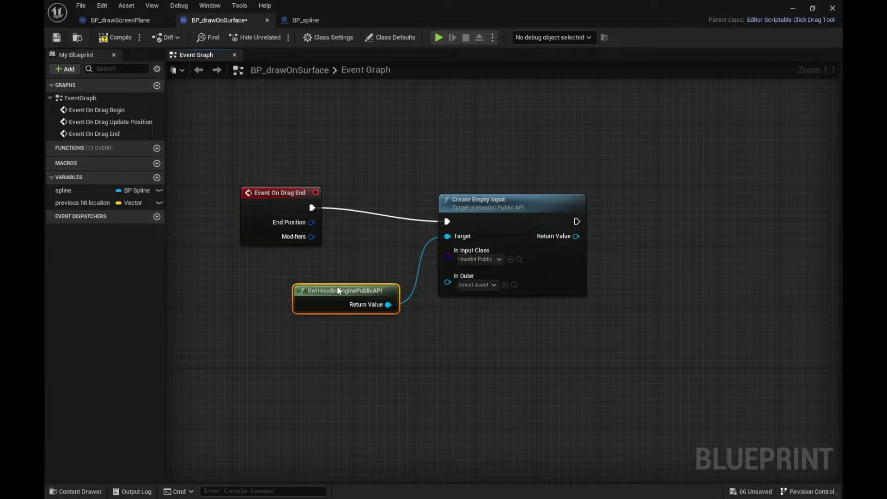
left_click(488, 212)
right_click_drag(669, 234, 566, 260)
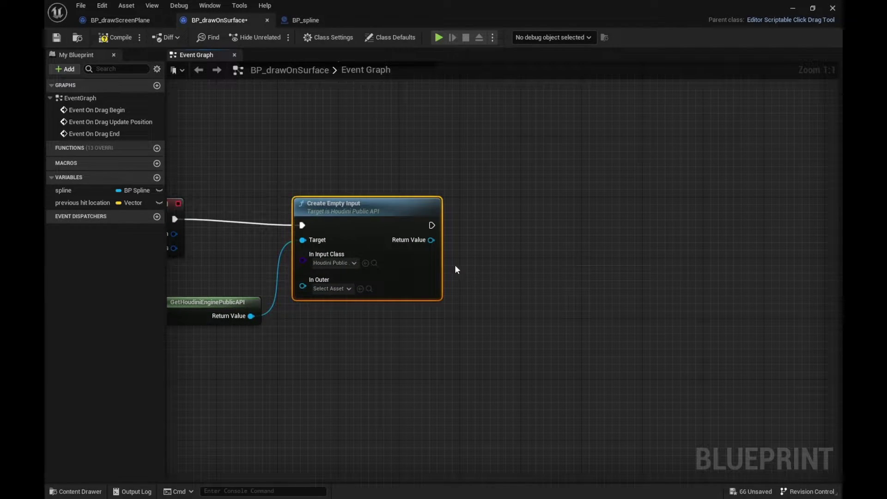
left_click_drag(435, 224, 475, 217)
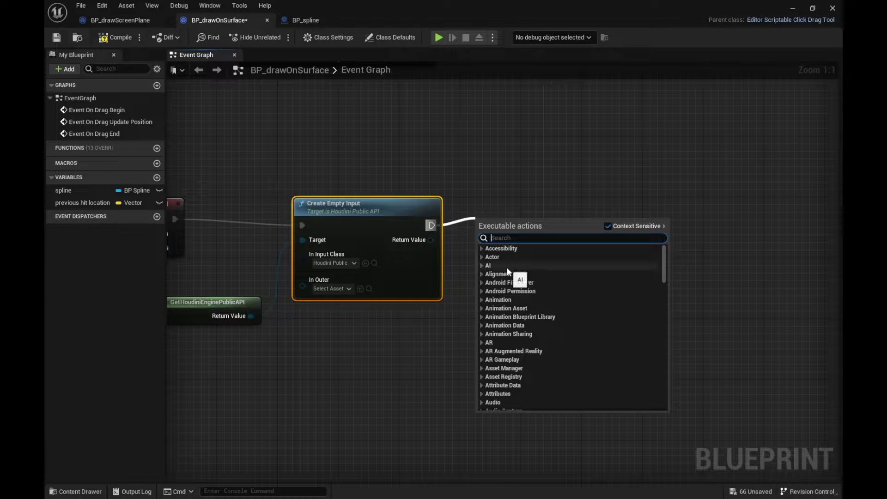
type("po")
left_click(431, 266)
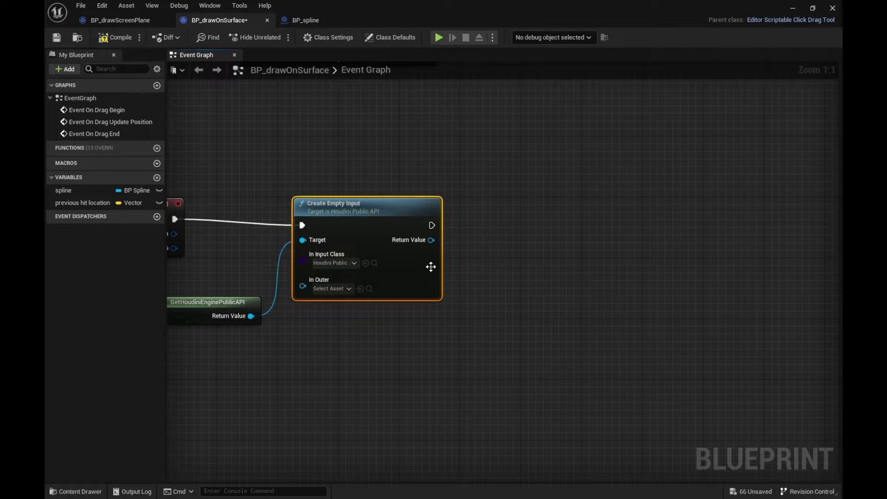
Promote Create Empty Input's return value to a variable named World Input and align its SET node in the execution chain
left_click_drag(431, 240, 497, 229)
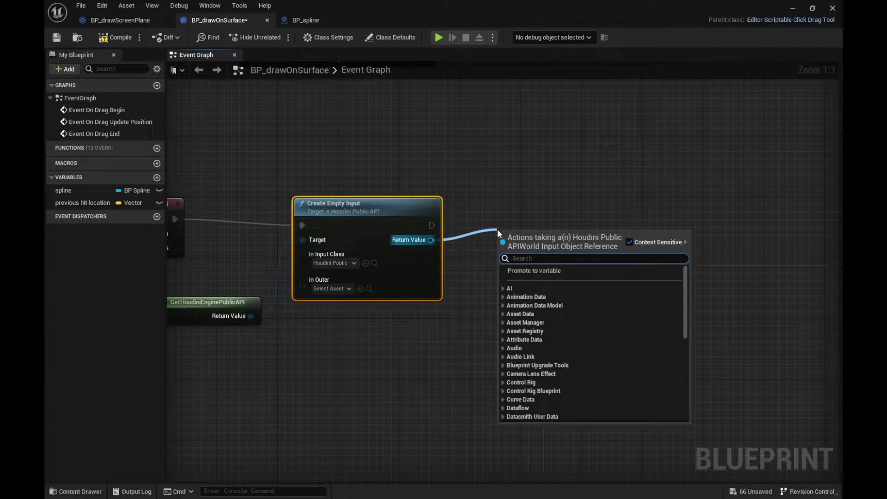
left_click(606, 274)
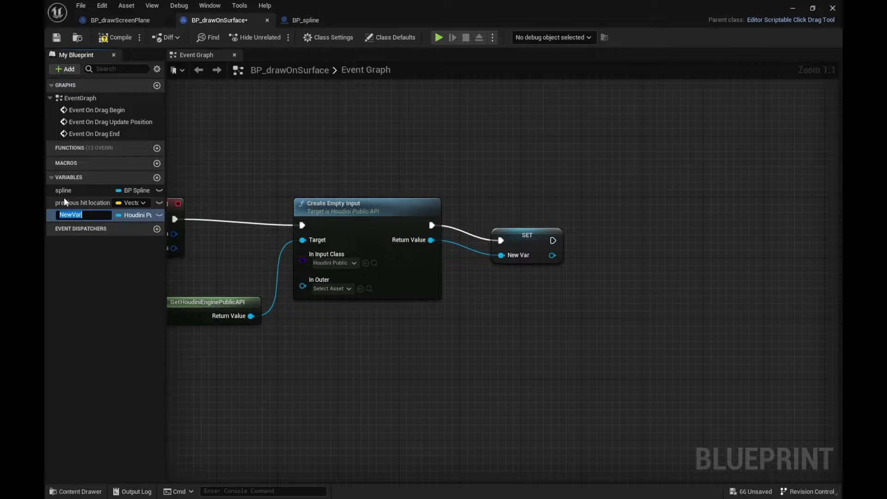
type("World Input")
key("Return")
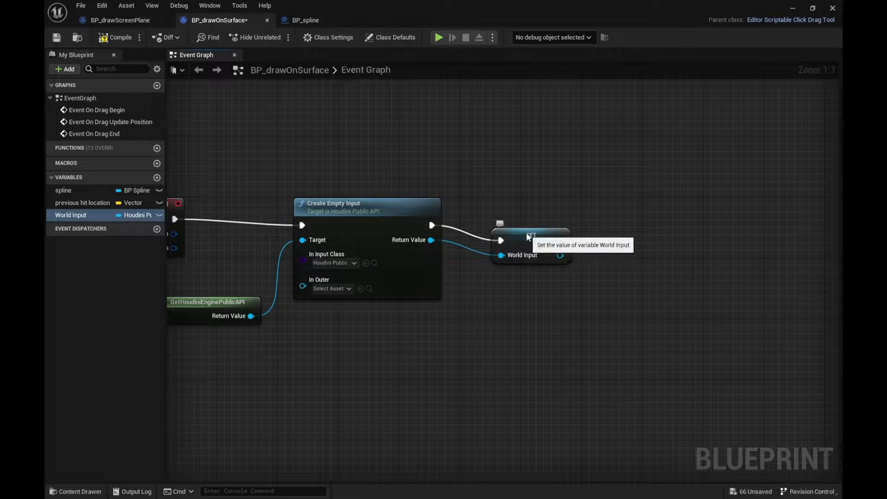
left_click_drag(492, 233, 485, 210)
right_click_drag(552, 252, 491, 262)
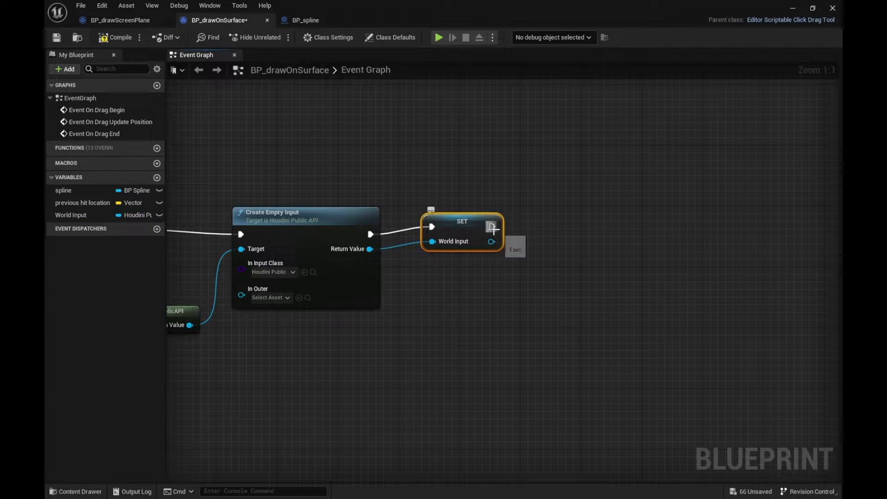
Add a Set Input Objects node after the World Input SET node and connect World Input as its target
left_click_drag(492, 227, 542, 229)
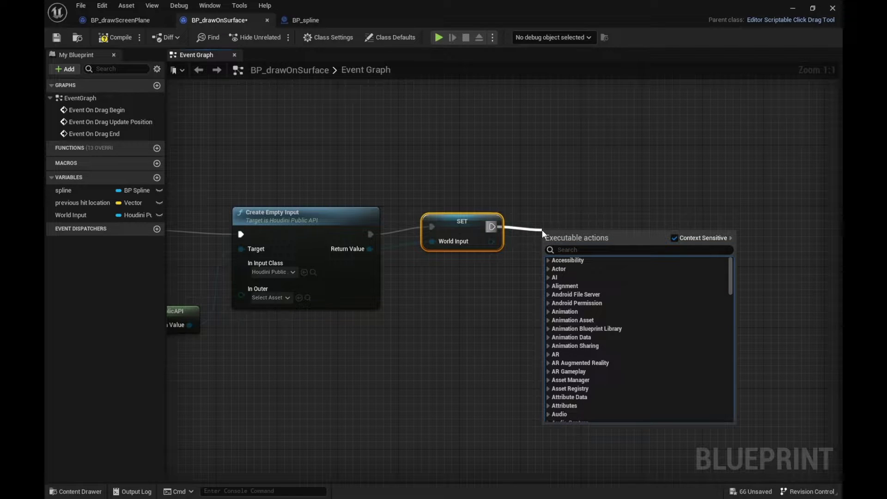
type("set ino")
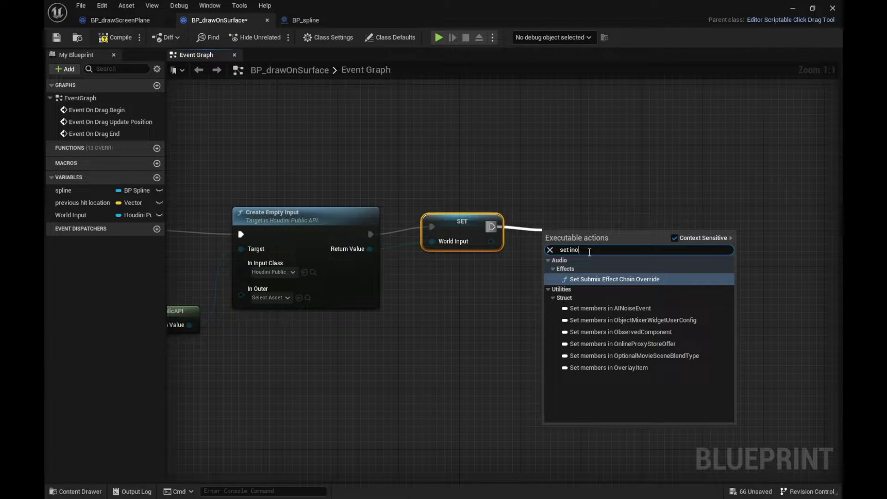
key("BackSpace")
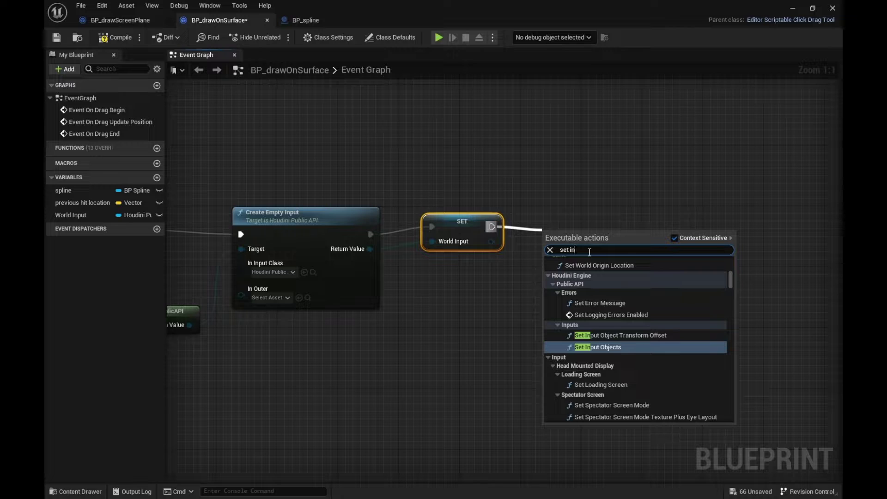
type("put")
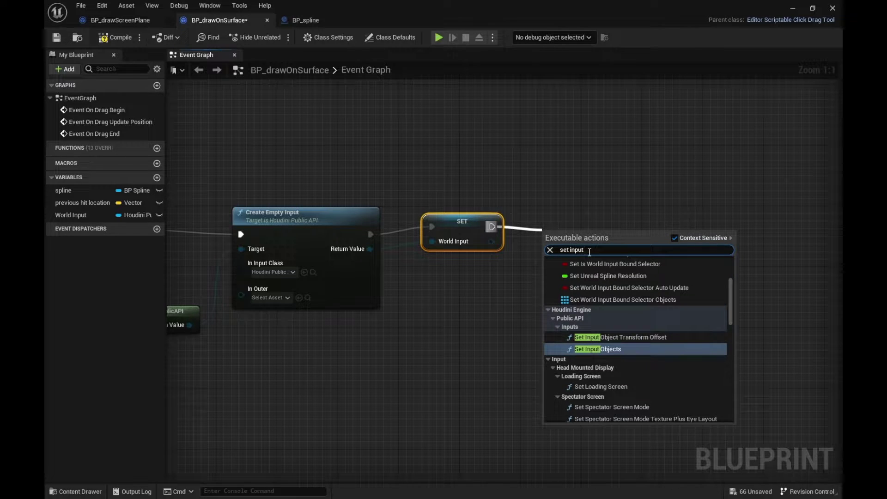
left_click(606, 349)
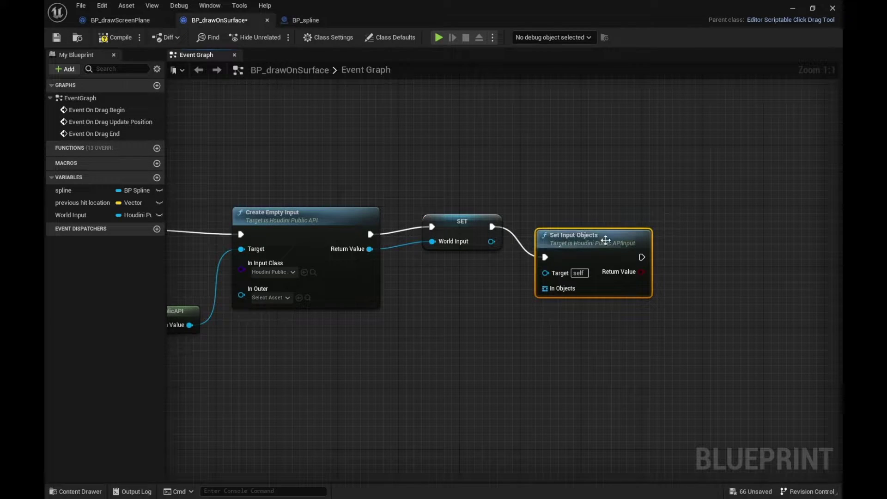
left_click_drag(611, 234, 619, 219)
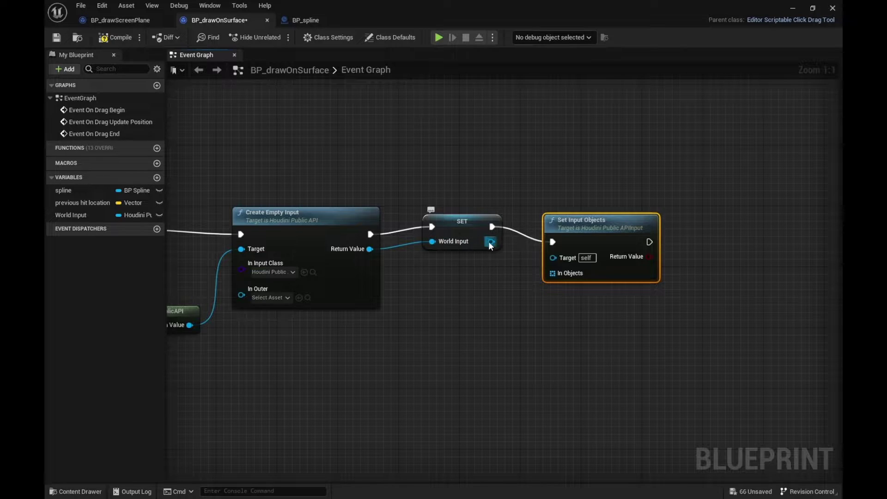
left_click_drag(491, 242, 552, 257)
Add a Make Array node and connect its output to In Objects on Set Input Objects
left_click(508, 304)
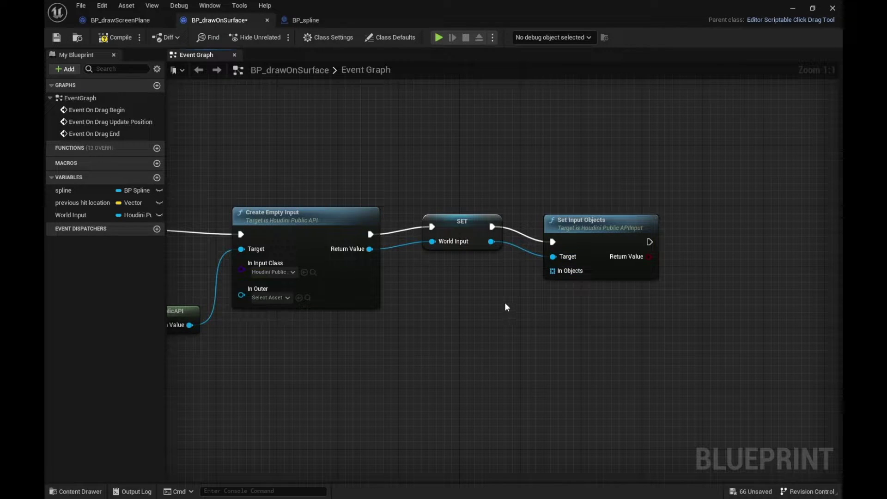
right_click(505, 304)
type("make arra")
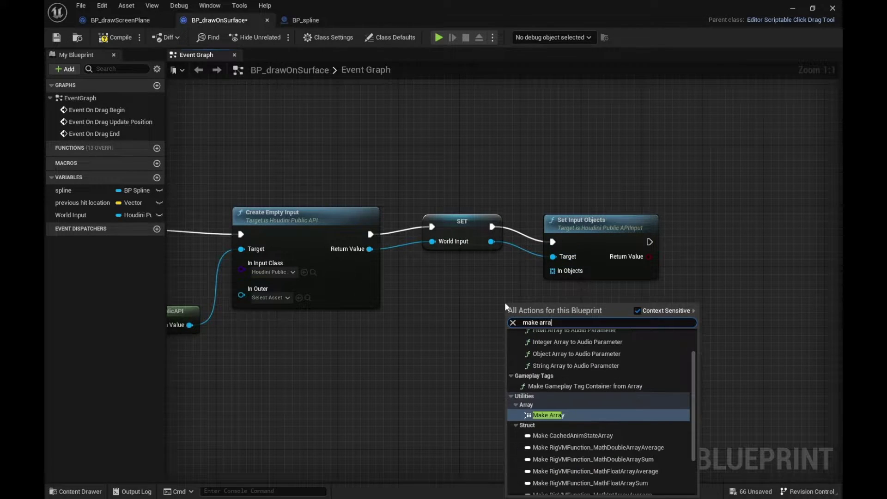
key("Return")
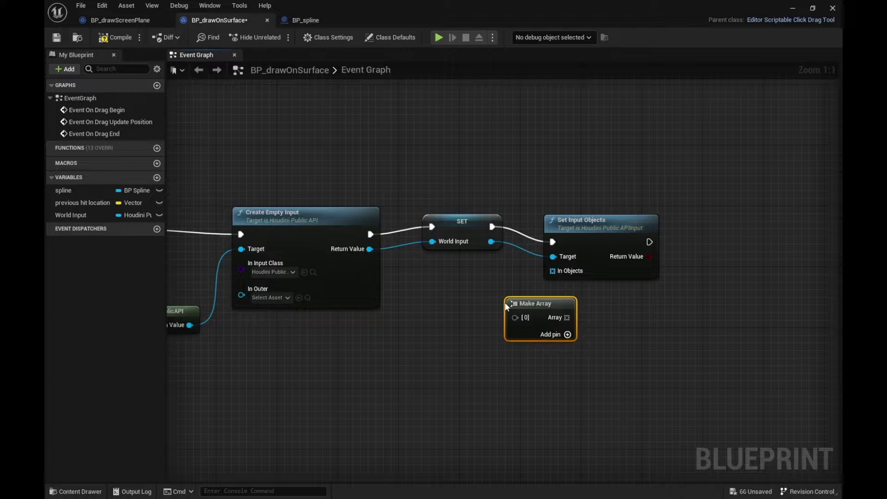
left_click_drag(548, 311, 553, 272)
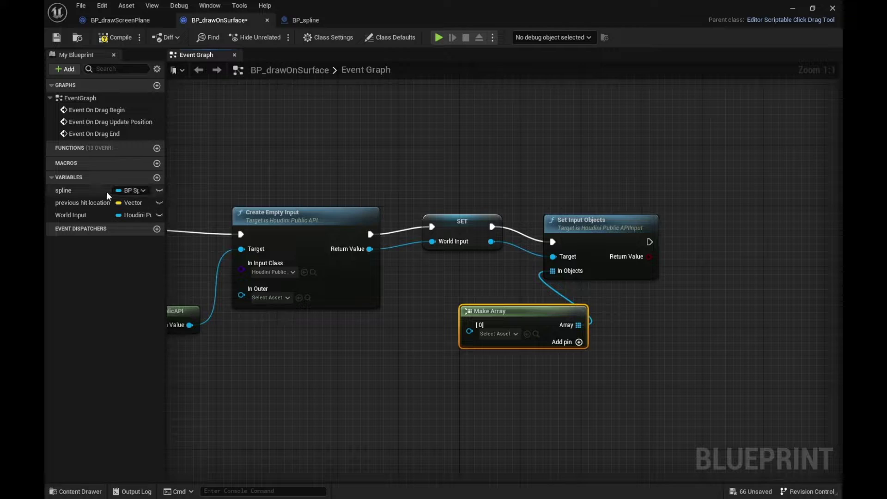
Add a getter for the spline variable and connect it to element 0 of the Make Array node
left_click_drag(106, 191, 366, 359)
left_click(390, 369)
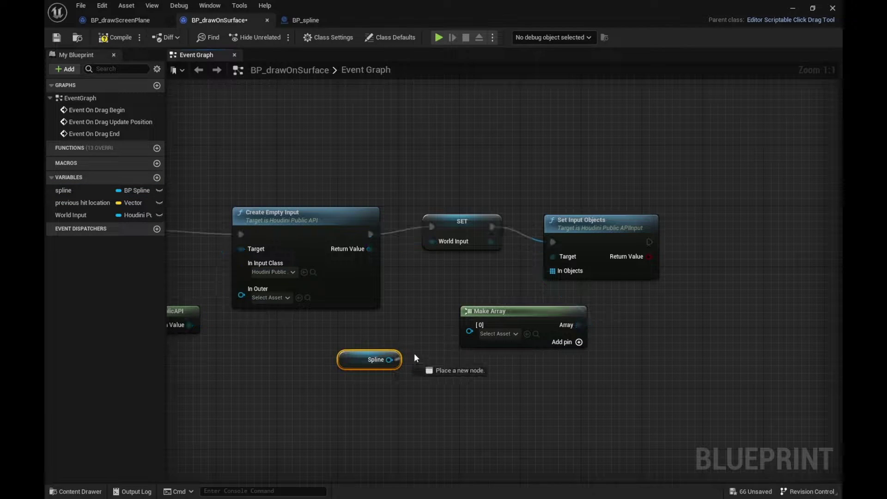
left_click_drag(414, 358, 469, 331)
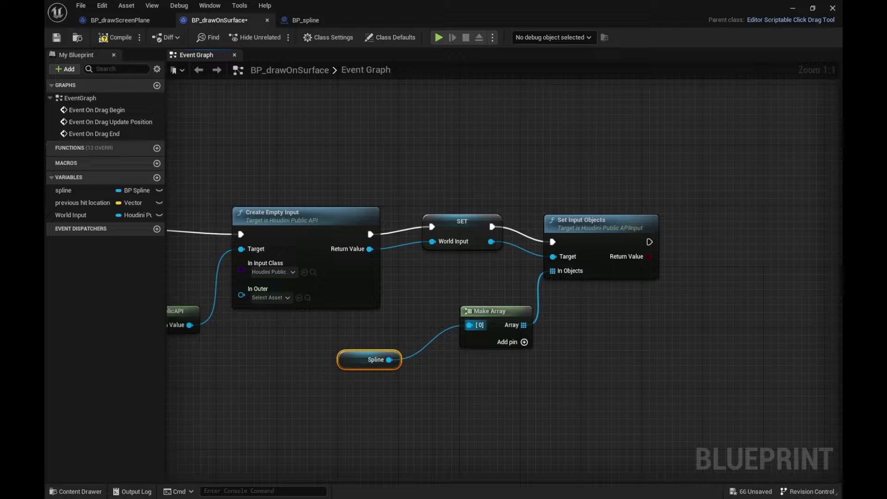
right_click_drag(514, 359, 504, 331)
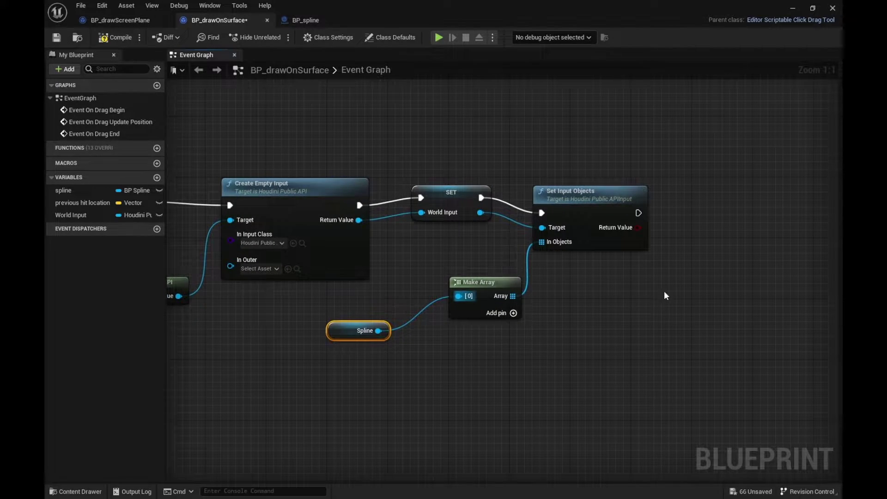
Add a Process HDA node to the execution chain after Set Input Objects
scroll(564, 329, "down", 4)
scroll(578, 292, "up", 2)
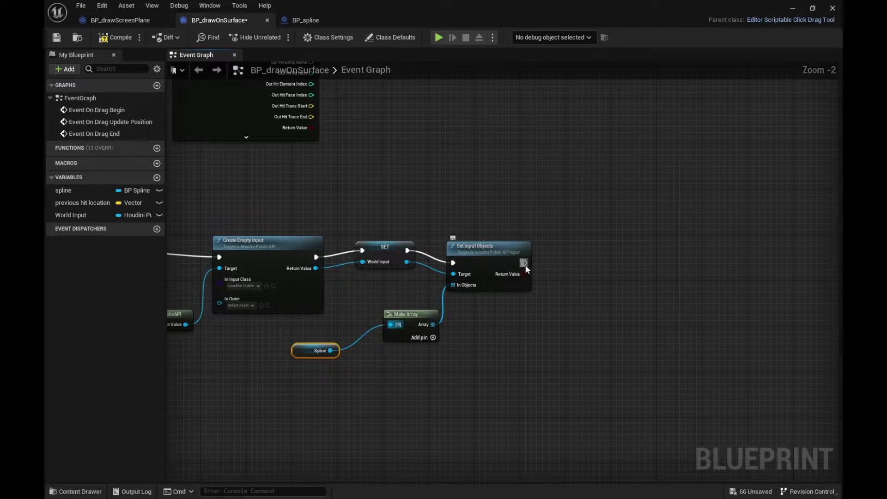
left_click_drag(525, 264, 575, 250)
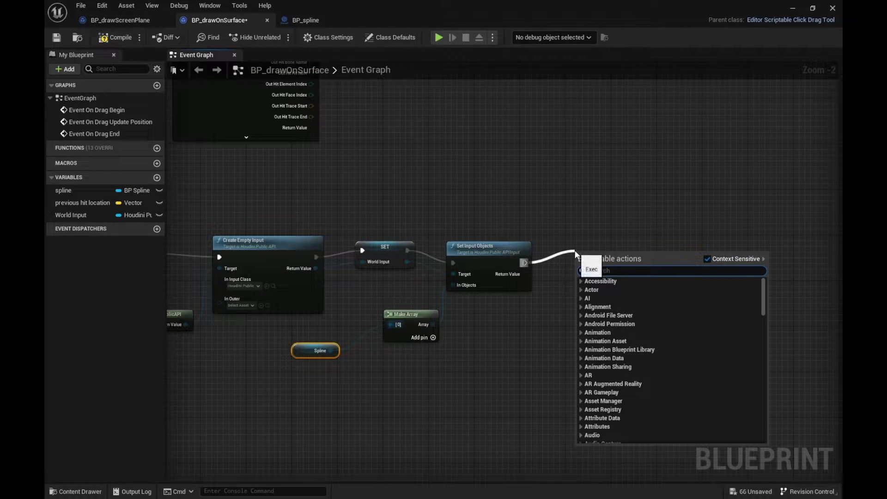
type("process HDA")
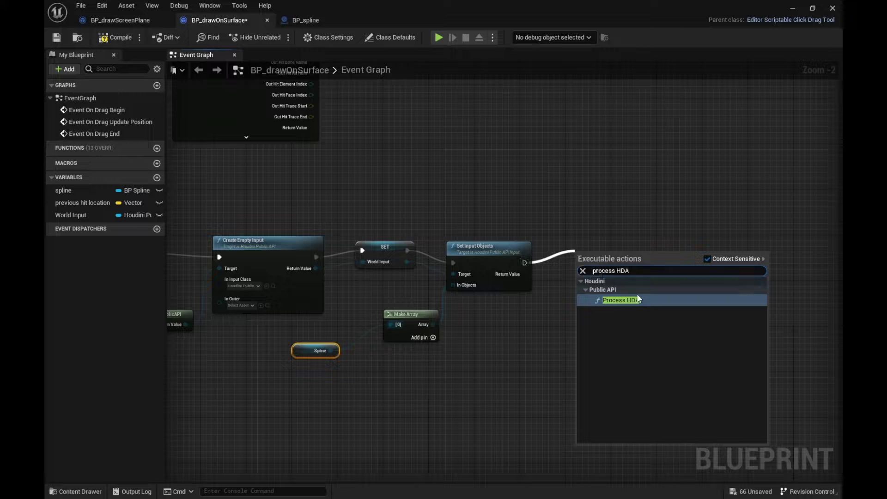
left_click(637, 299)
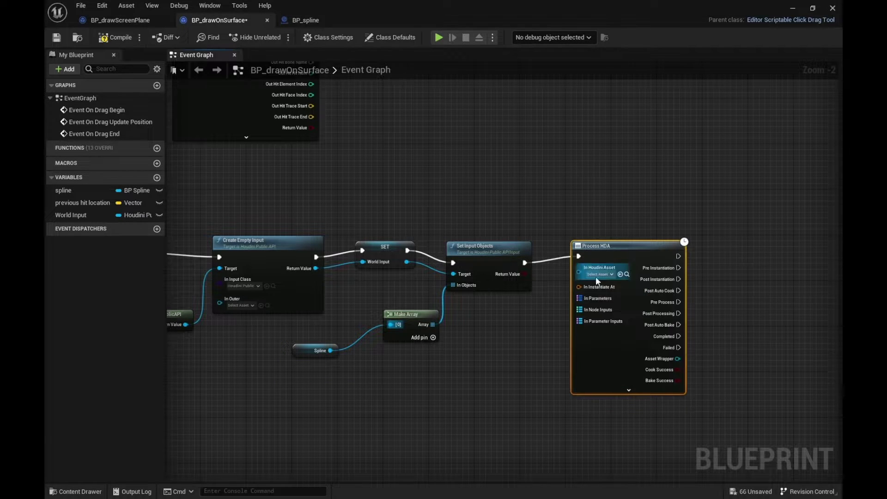
scroll(520, 351, "up", 2)
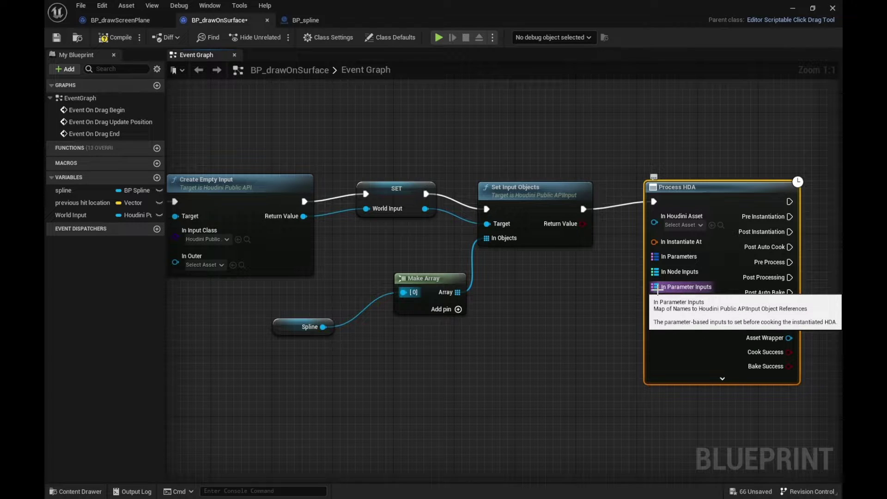
Add a Make Map node, connect its output to In Parameter Inputs on Process HDA, and place it below the Make Array node
left_click(602, 318)
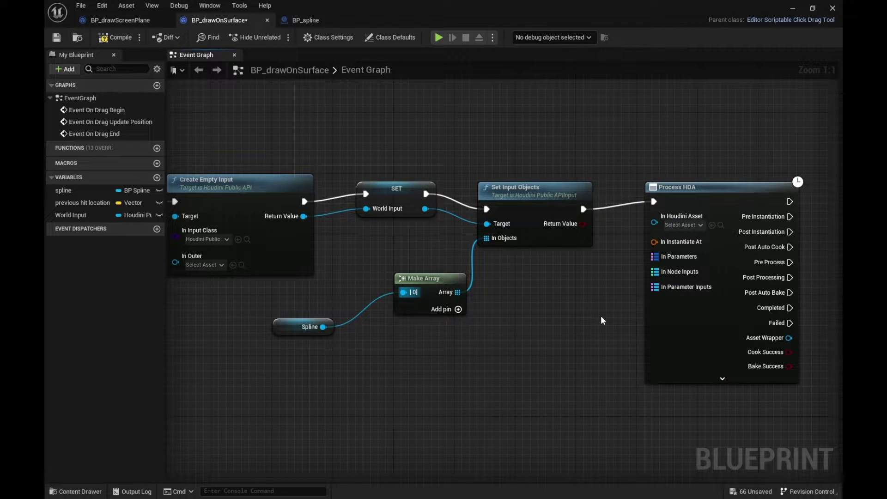
right_click(601, 317)
type("make map")
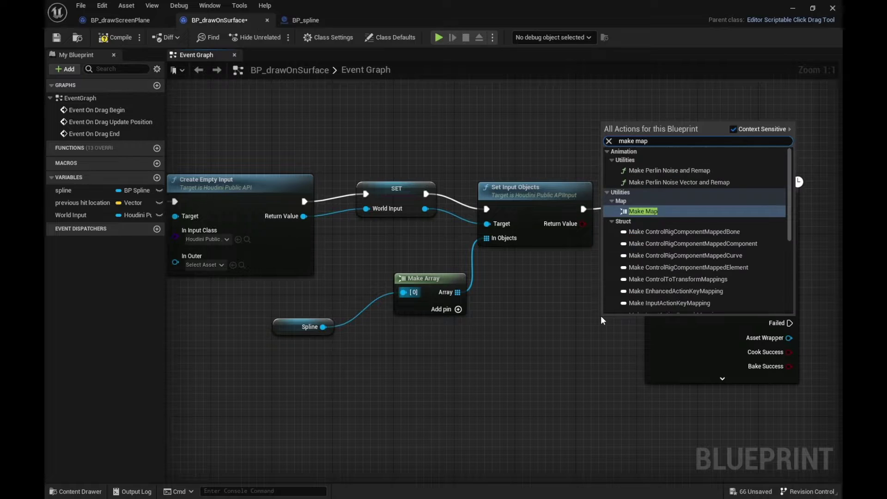
key("Return")
left_click_drag(628, 322, 658, 289)
left_click_drag(610, 327, 533, 357)
left_click(536, 325)
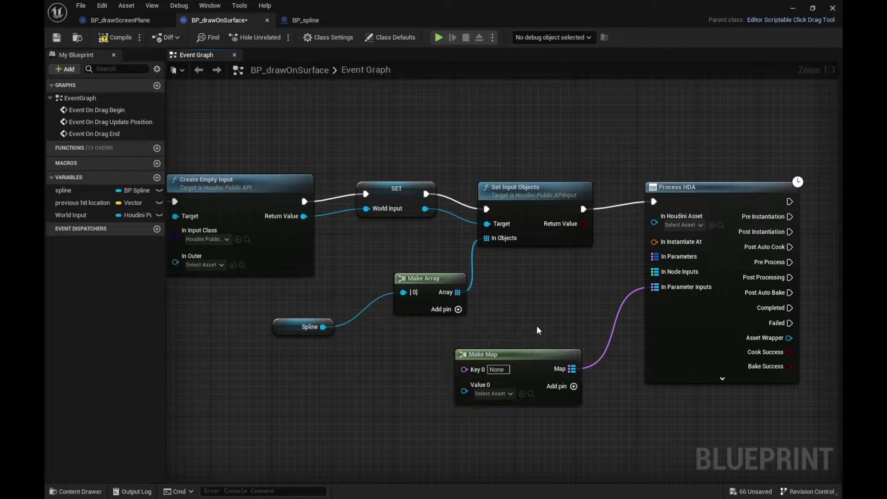
Set Key 0 of the Make Map node to splineinput and connect a World Input getter to Value 0
right_click_drag(536, 325, 597, 270)
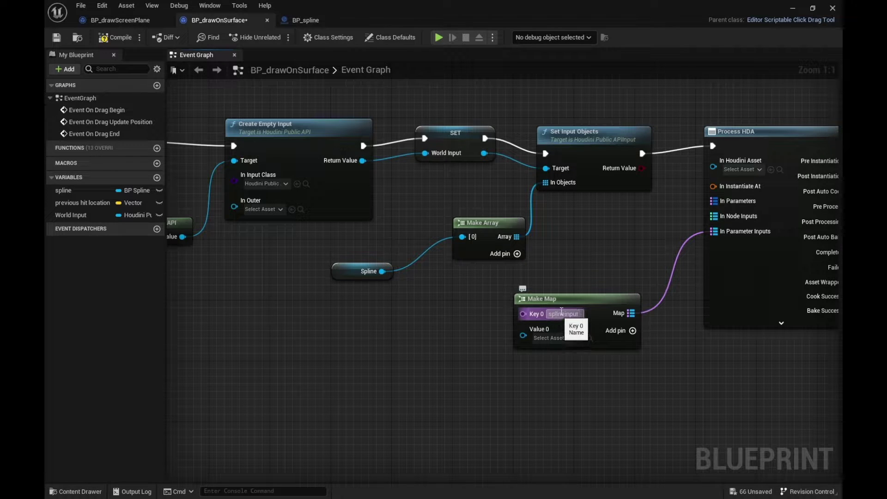
left_click(471, 344)
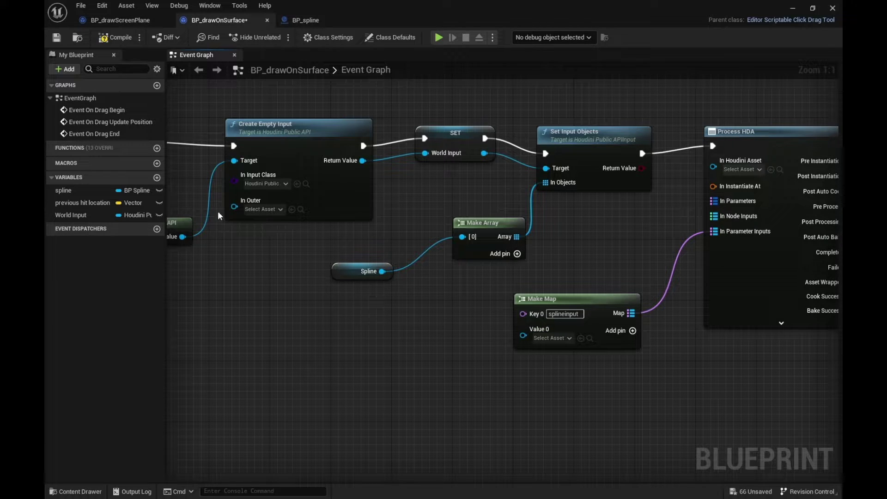
left_click_drag(64, 220, 212, 275)
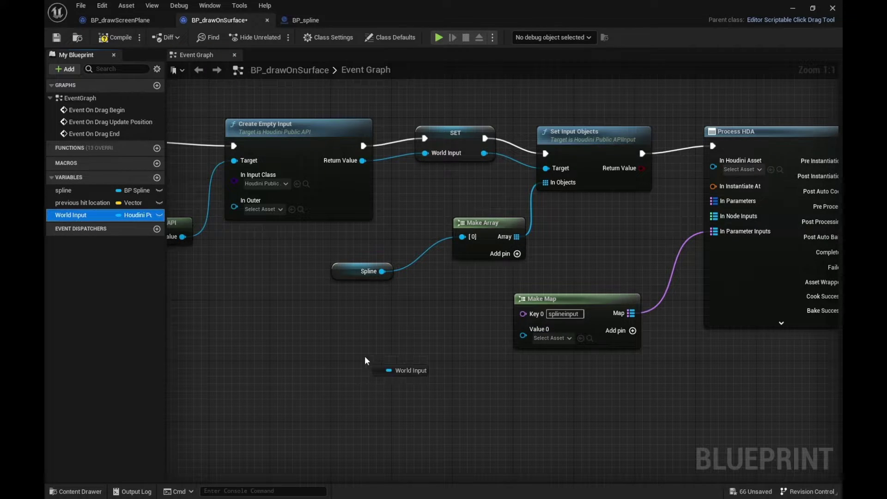
left_click_drag(365, 360, 528, 340)
left_click(400, 373)
Expand the advanced pins of the Process HDA node, review its cook and bake options, and compile the blueprint
right_click_drag(775, 318, 701, 335)
left_click(707, 340)
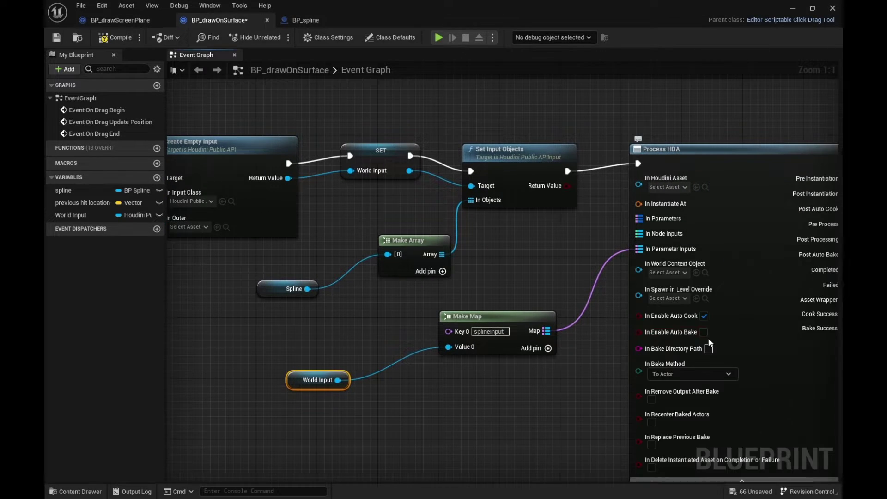
scroll(601, 416, "down", 1)
right_click_drag(601, 417, 532, 368)
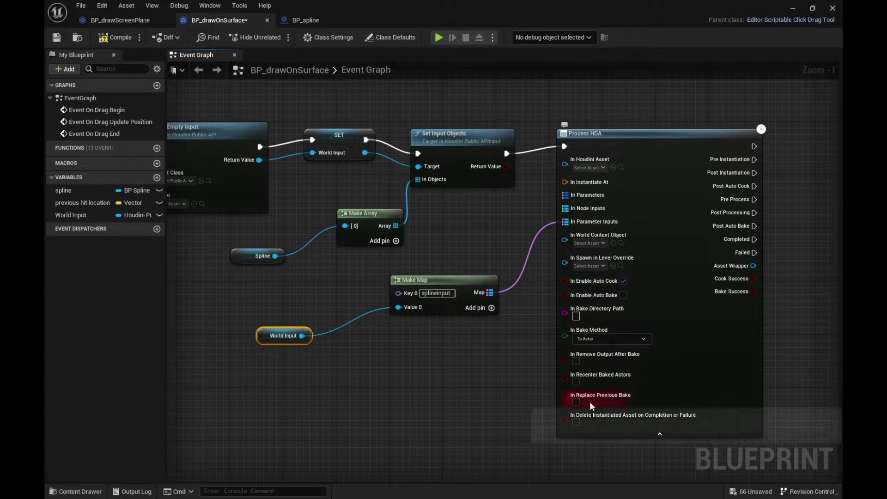
right_click_drag(514, 373, 560, 360)
scroll(559, 359, "down", 2)
right_click_drag(504, 362, 541, 384)
scroll(614, 387, "down", 1)
left_click(121, 39)
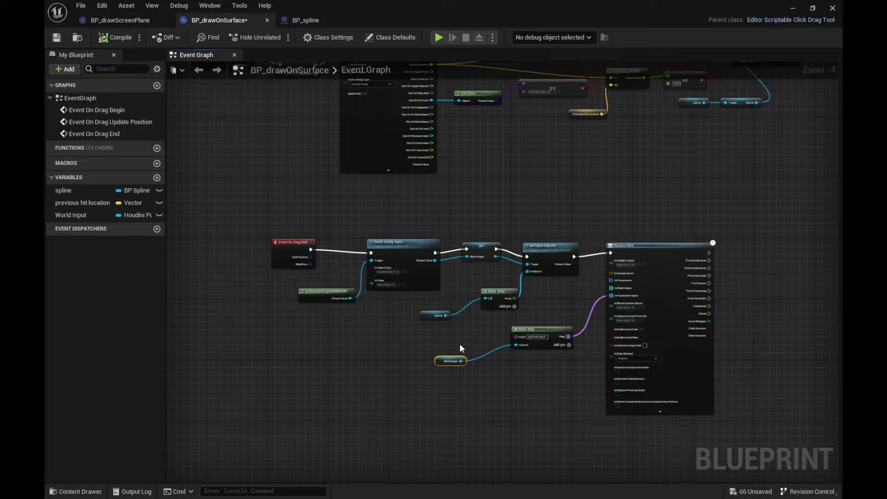
scroll(497, 382, "up", 1)
scroll(532, 370, "up", 3)
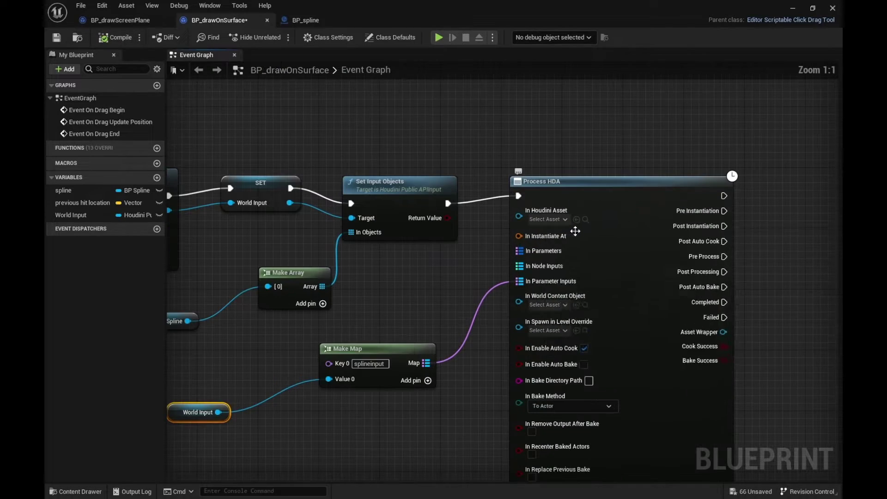
left_click(554, 220)
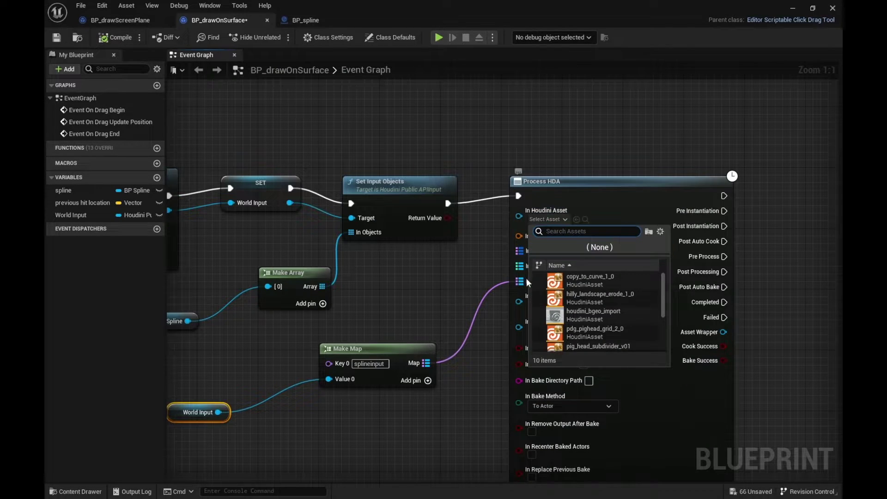
left_click(425, 267)
Return to the level editor, create a folder named HDAs inside the project's Content folder, and open it
left_click(794, 7)
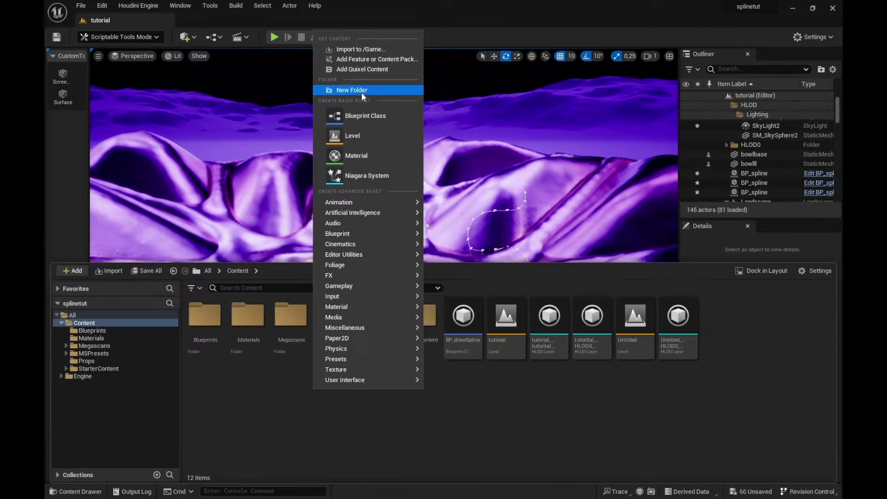
left_click(363, 90)
type("HDAs")
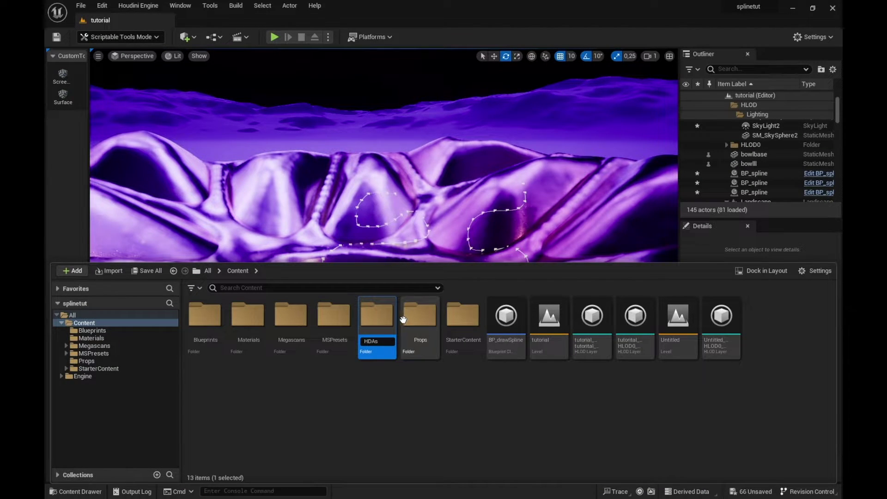
key("Return")
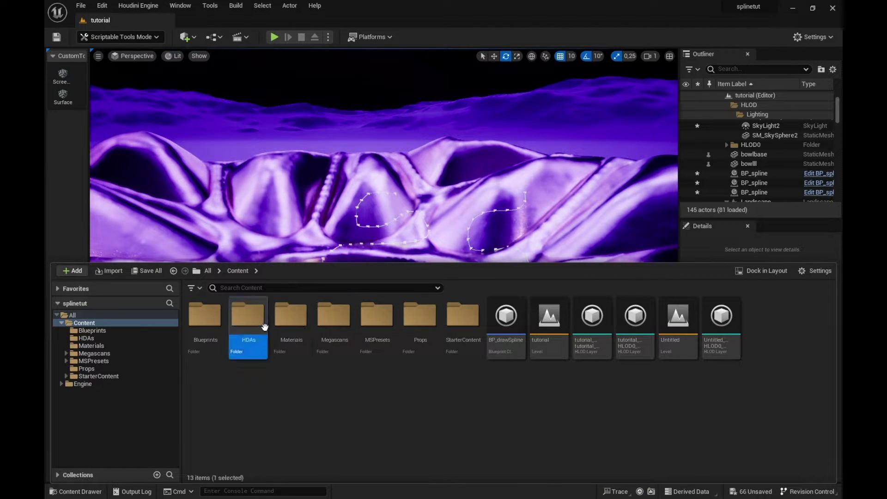
double_click(247, 316)
Import blobhda.hdanc from File Explorer into the HDAs folder and move the Explorer window out of the way
key("alt+Tab")
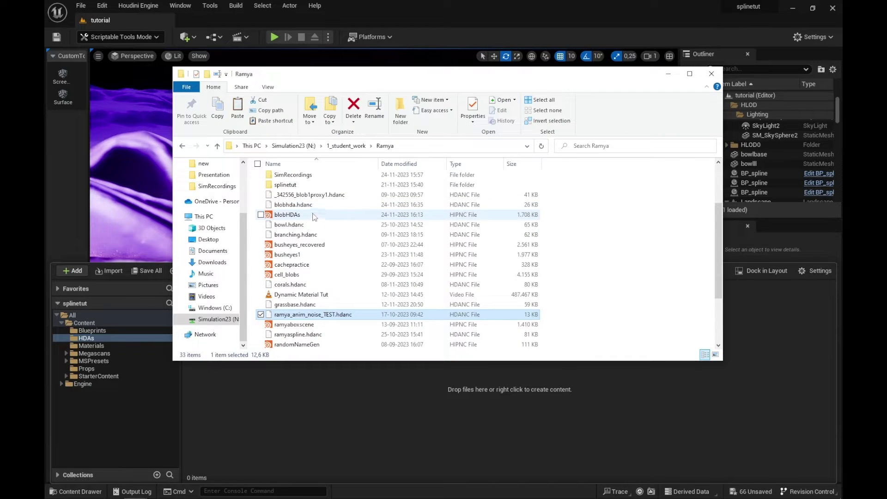
left_click(303, 207)
left_click_drag(304, 211, 380, 429)
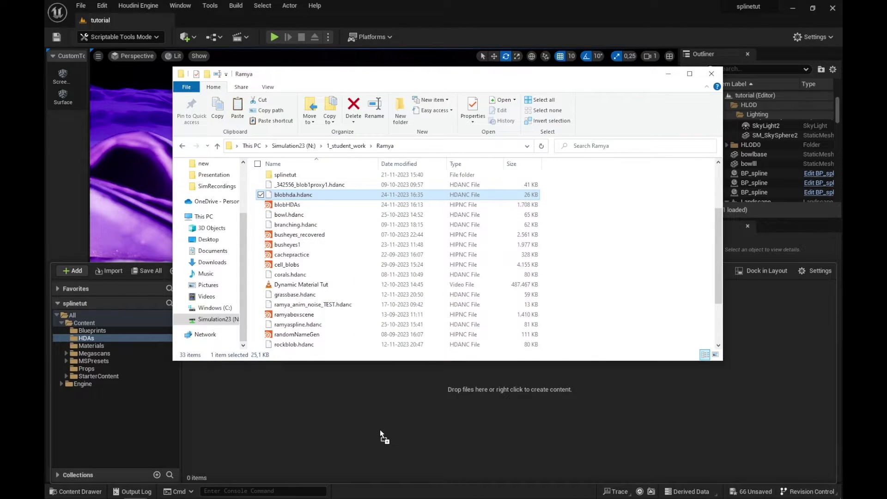
left_click_drag(624, 75, 886, 76)
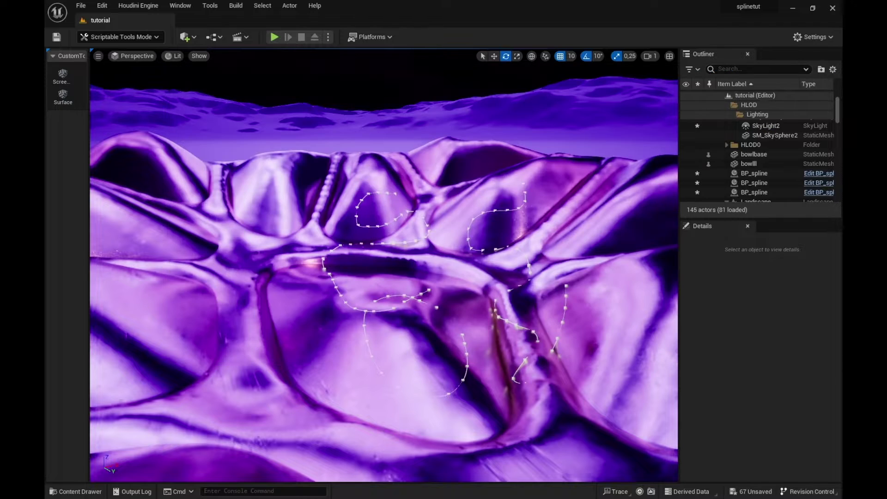
left_click(78, 495)
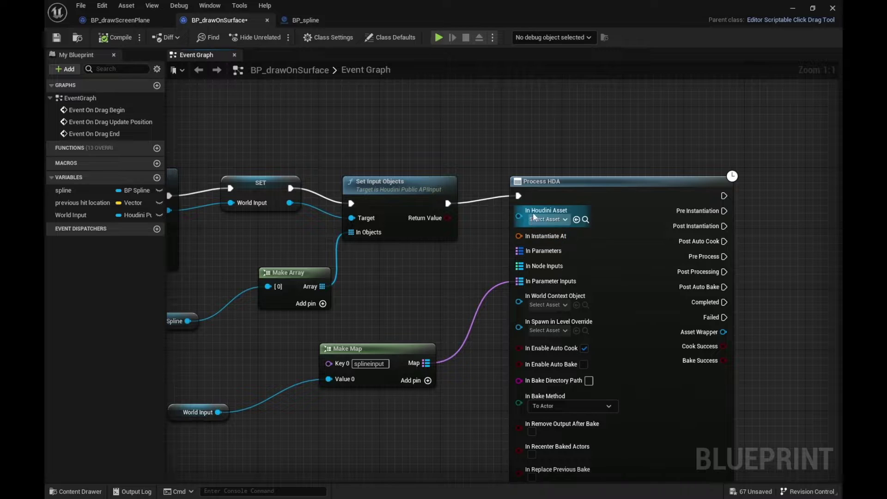
Set In Houdini Asset on the Process HDA node to blobhda and compile the blueprint
left_click(536, 218)
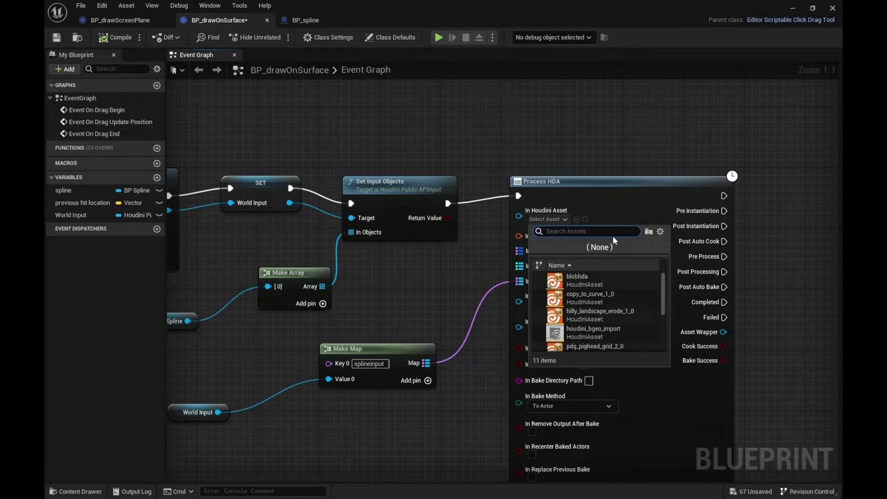
left_click(579, 279)
scroll(372, 256, "down", 1)
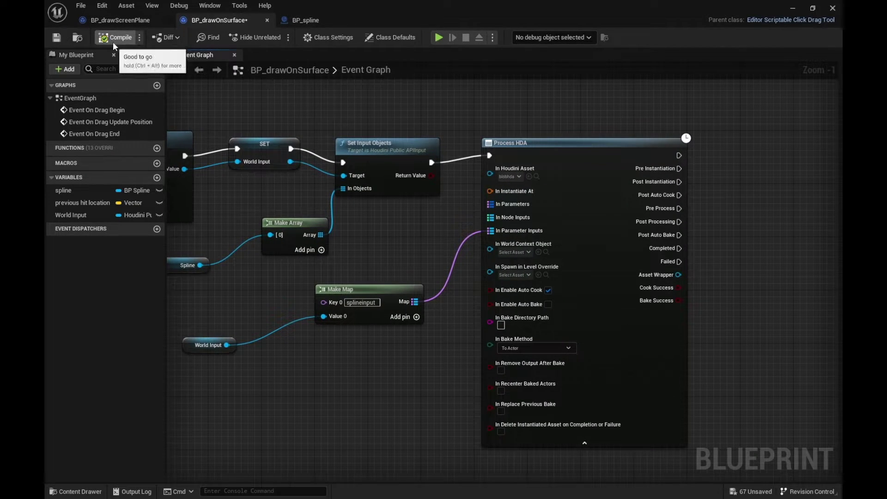
left_click(113, 42)
scroll(442, 365, "down", 2)
right_click_drag(414, 384, 579, 360)
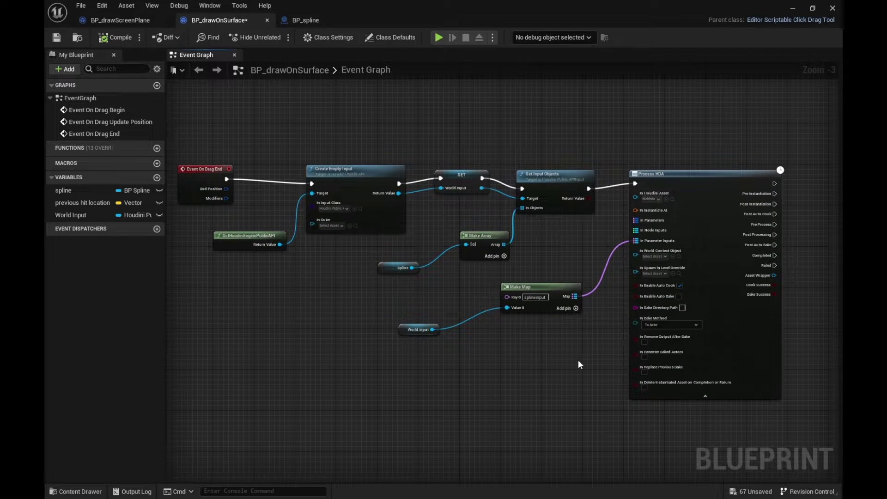
Launch a Houdini Session Sync from the level editor, dismiss Houdini's start window, and move Houdini off the editor
left_click(790, 9)
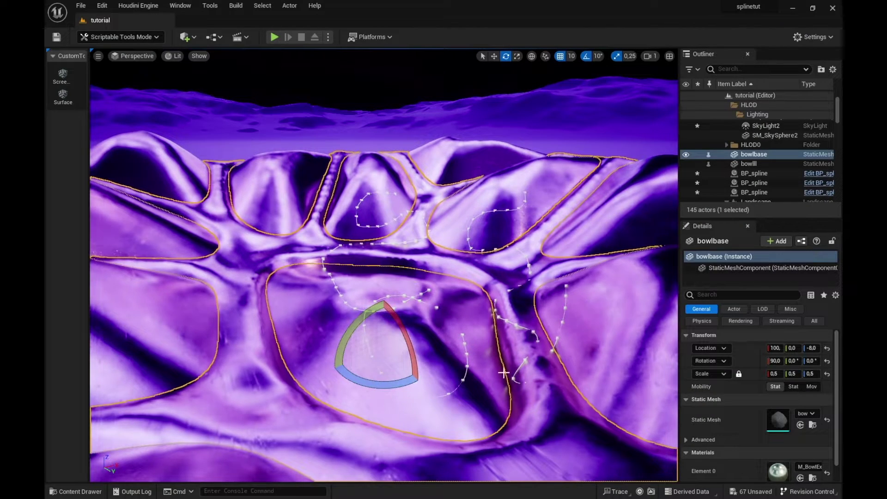
key("Escape")
left_click(157, 5)
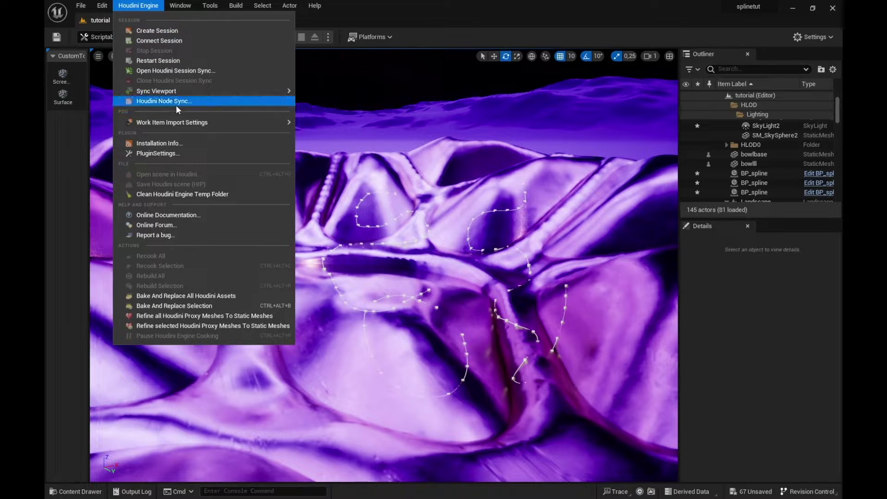
left_click(178, 72)
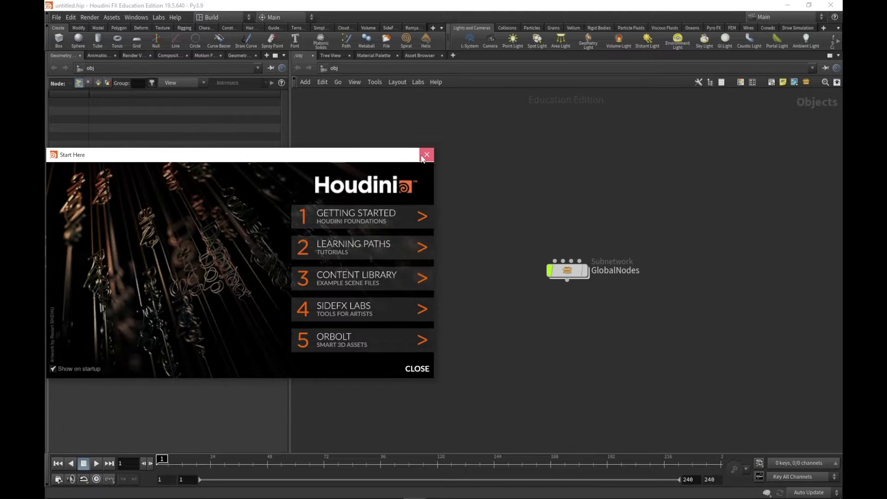
left_click(426, 155)
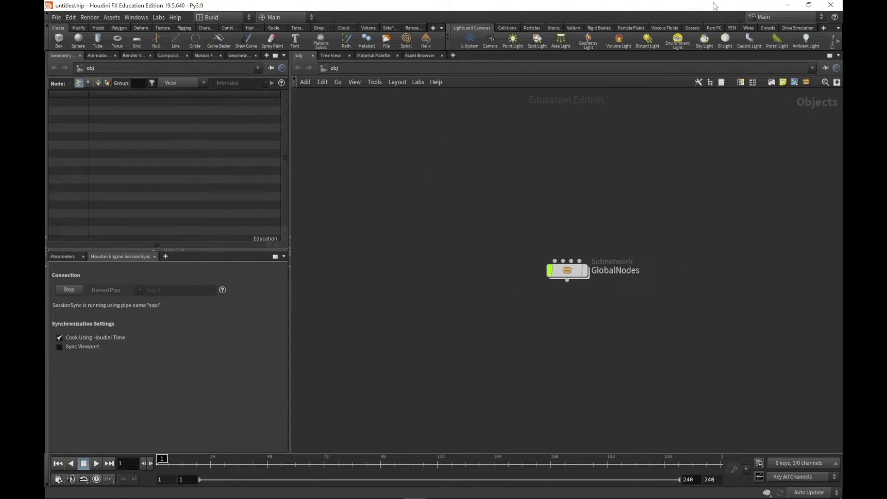
left_click_drag(713, 6, 886, 249)
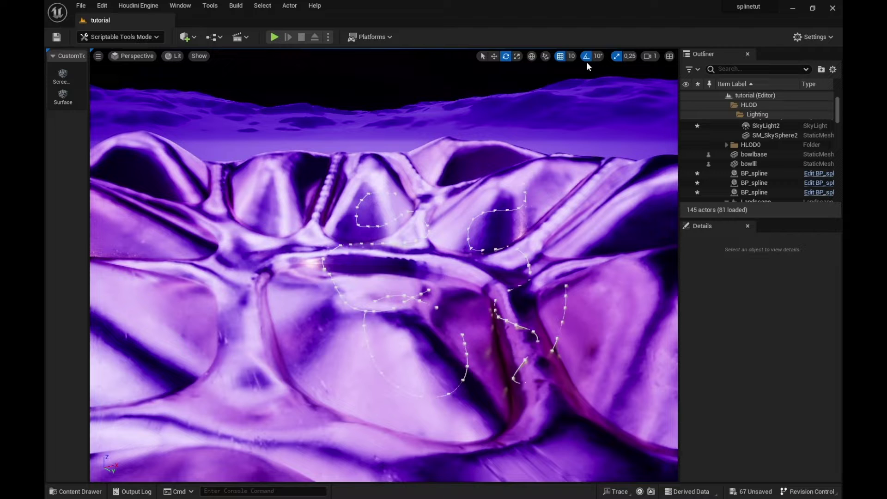
Activate the custom Surface tool and draw a curved test stroke across the bowl surface in the viewport
left_click(57, 105)
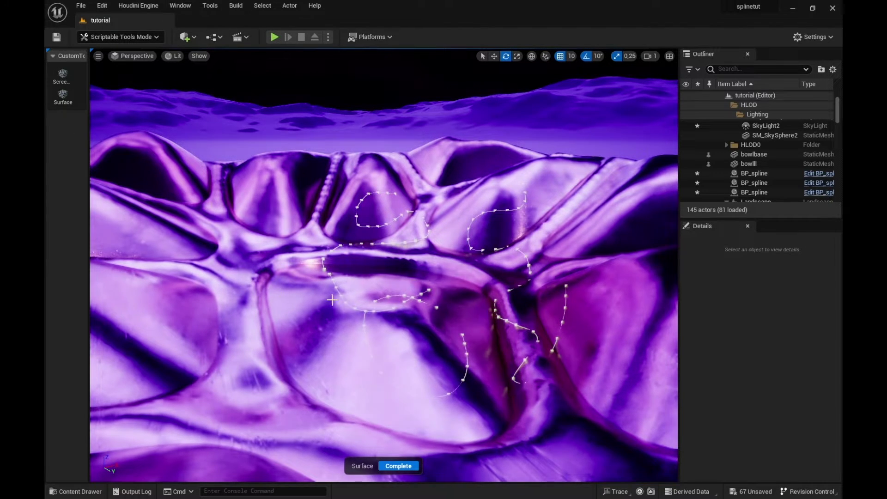
left_click(138, 6)
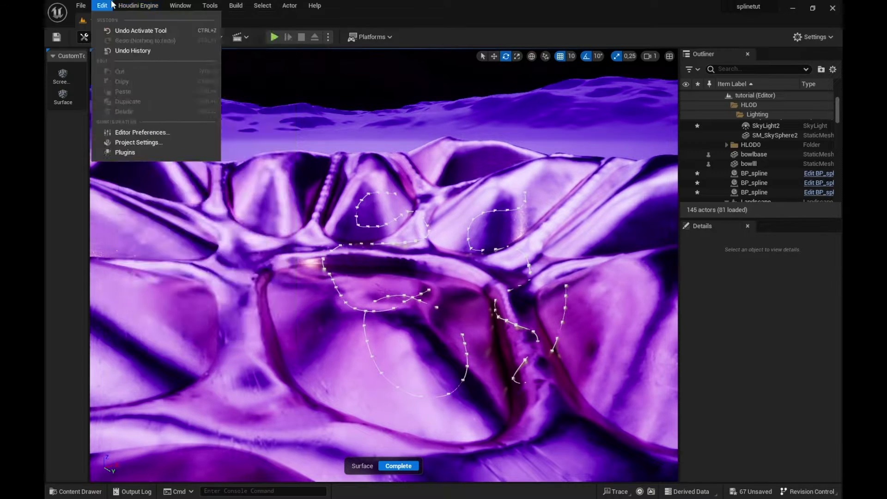
left_click(138, 6)
mouse_move(294, 296)
left_mouse_down()
mouse_move(258, 310)
mouse_move(300, 391)
mouse_move(331, 323)
mouse_move(326, 312)
left_mouse_up()
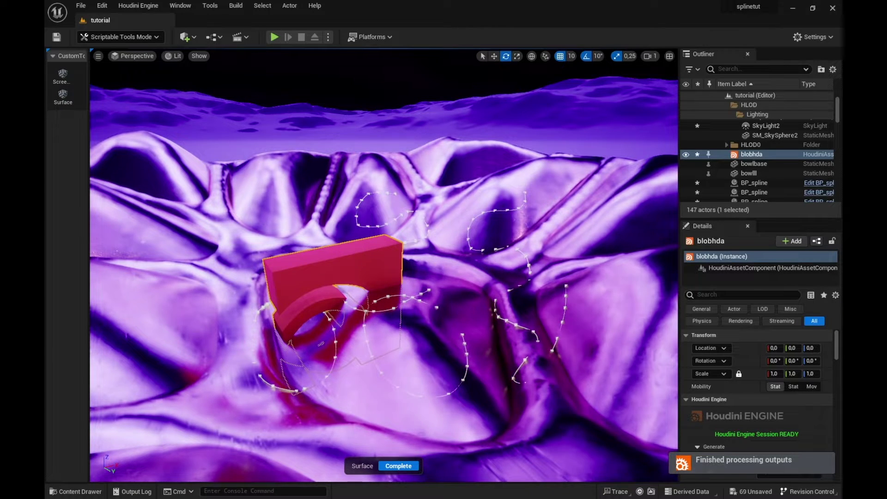
Switch to the Session Sync Houdini and examine the nodes created for blobhda and its spline input in the object network
left_click_drag(842, 13, 678, 12)
scroll(657, 190, "down", 6)
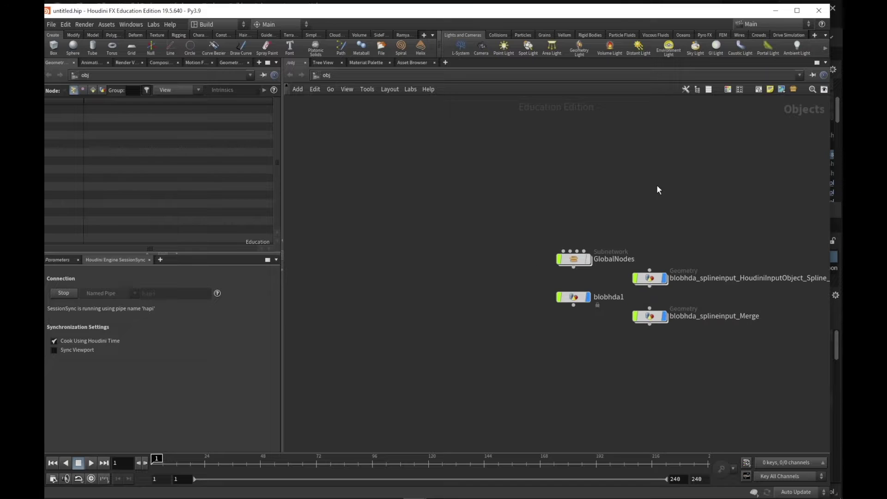
key("h")
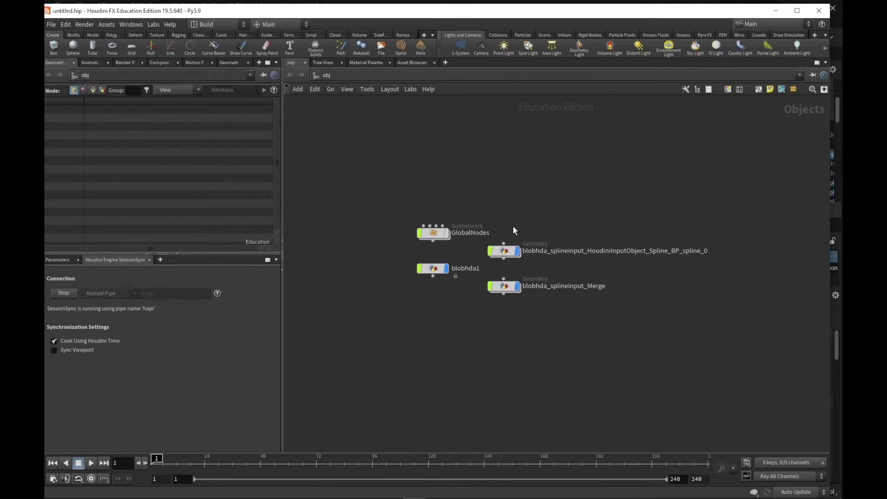
mouse_move(286, 496)
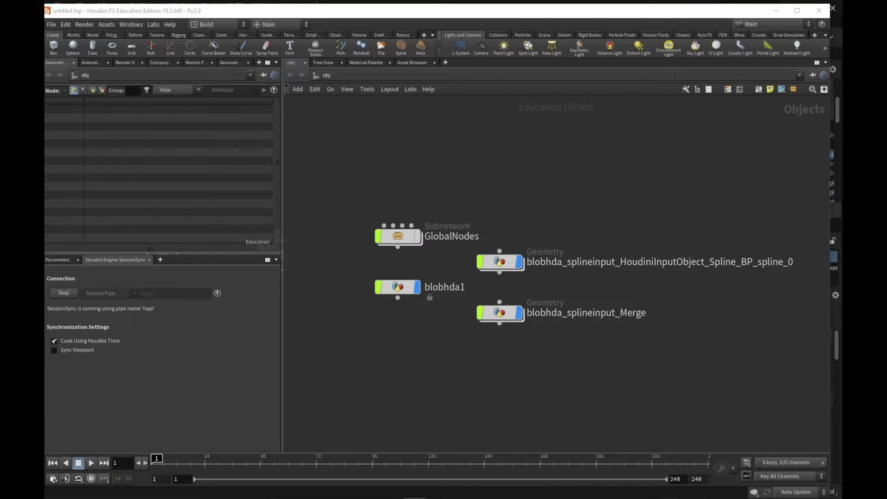
Bring in the floating scene view, shrink it, inspect the synced spline from above, and move the view aside
left_click_drag(886, 10, 393, 26)
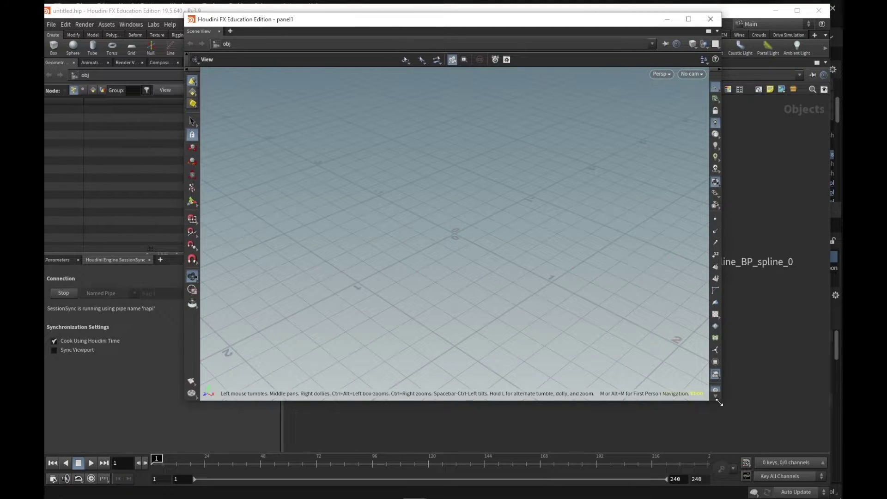
left_click_drag(719, 403, 380, 300)
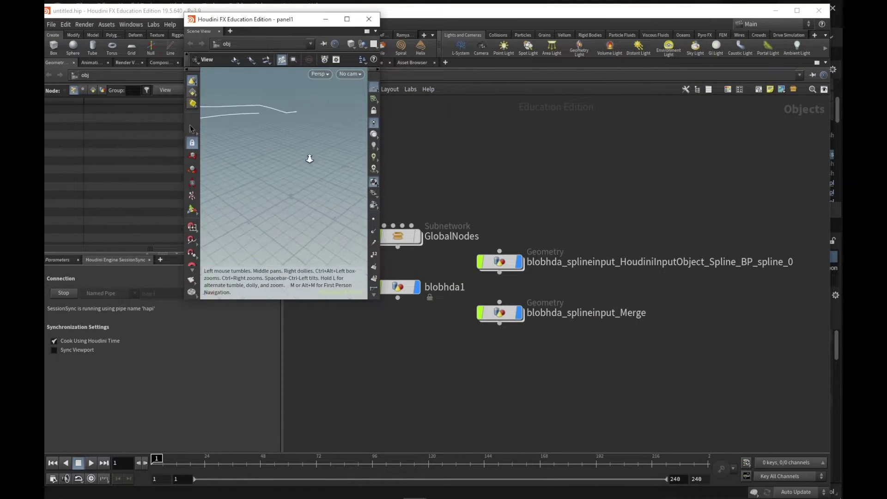
middle_click_drag(310, 159, 323, 180)
left_click_drag(323, 180, 296, 189)
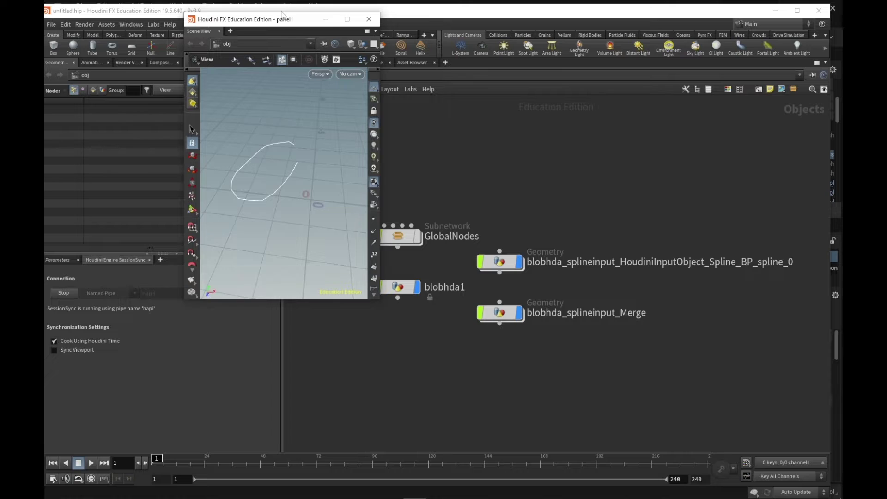
left_click_drag(285, 21, 886, 114)
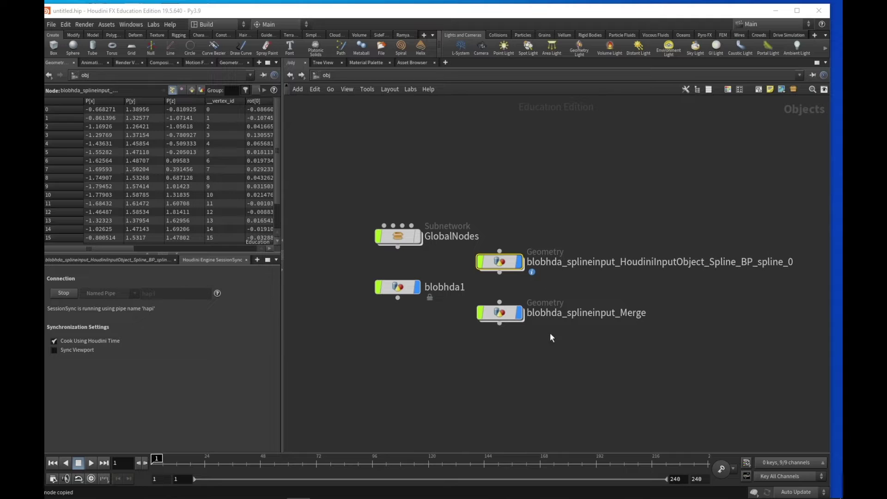
Copy the Curve node from inside blobhda_splineinput_HoudiniInputObject_Spline_BP_spline_0 and minimize the Session Sync window
left_click(556, 353)
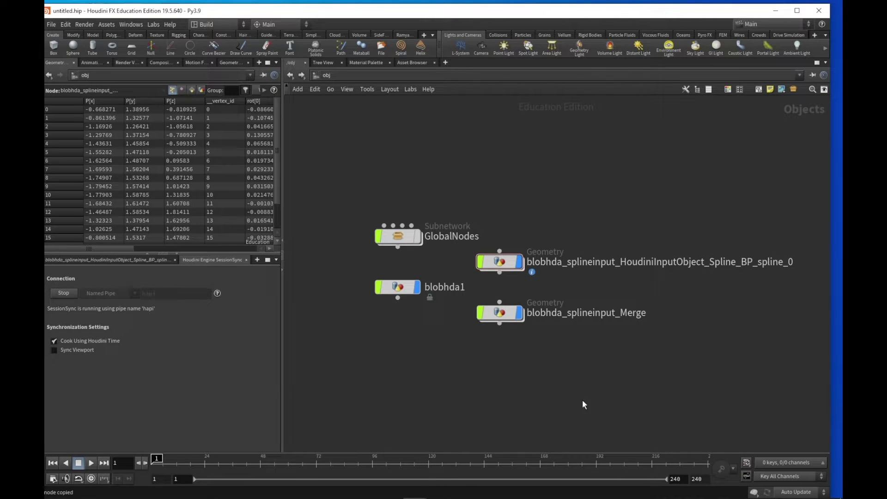
double_click(504, 260)
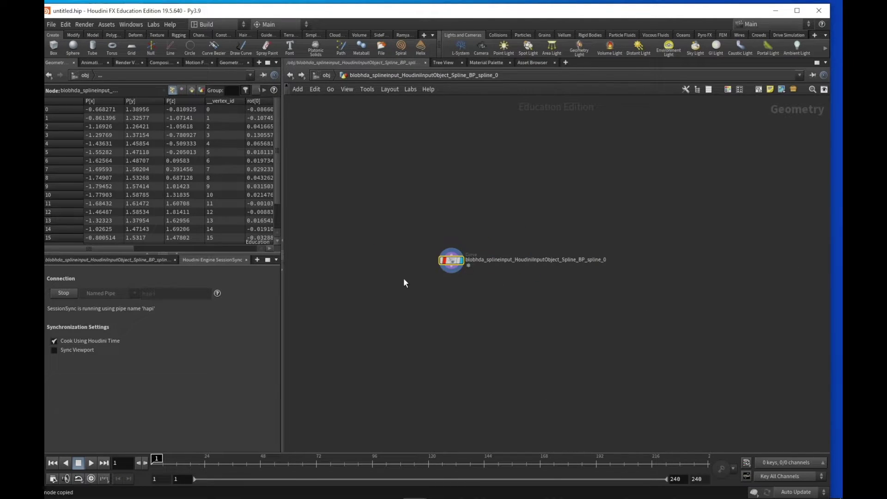
scroll(404, 283, "up", 3)
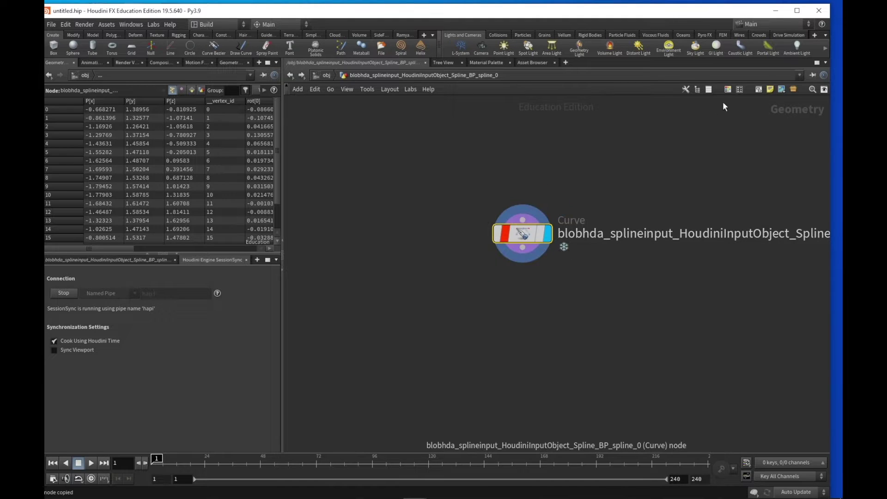
left_click(784, 9)
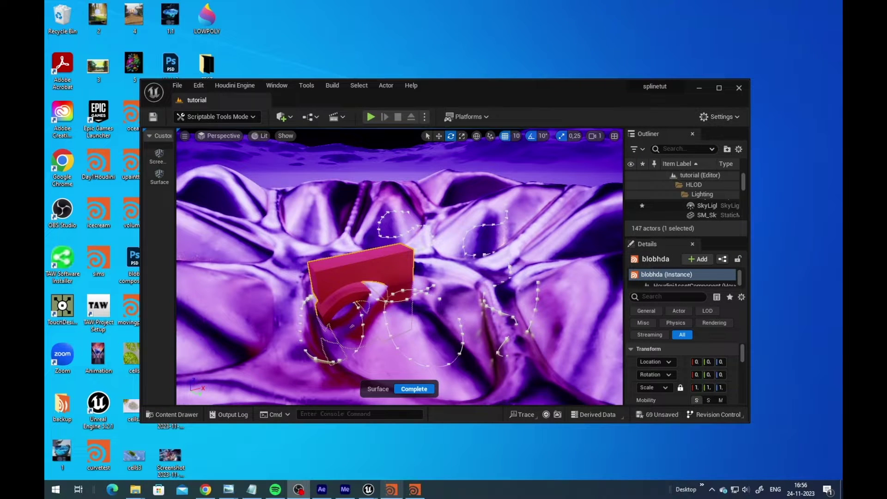
Switch to the blobHDAs.hipnc Houdini window and paste the copied spline curve inside BlobHDA, framing it in the viewport
left_click(392, 490)
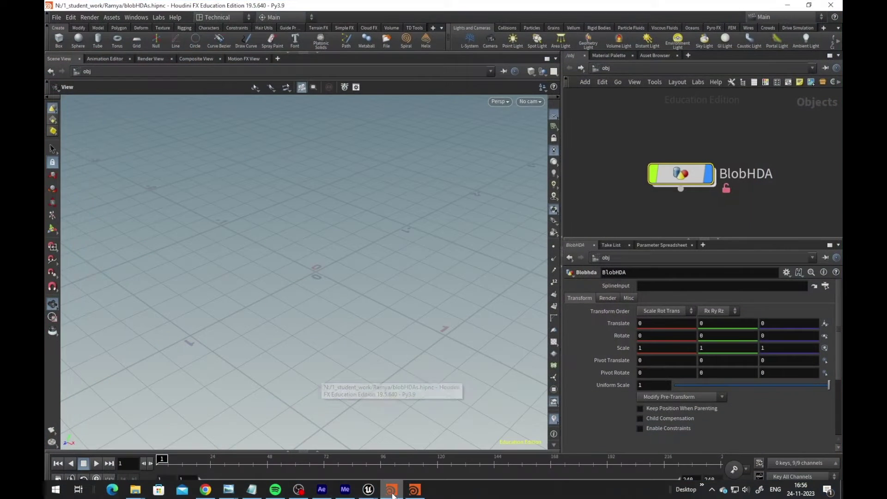
double_click(675, 173)
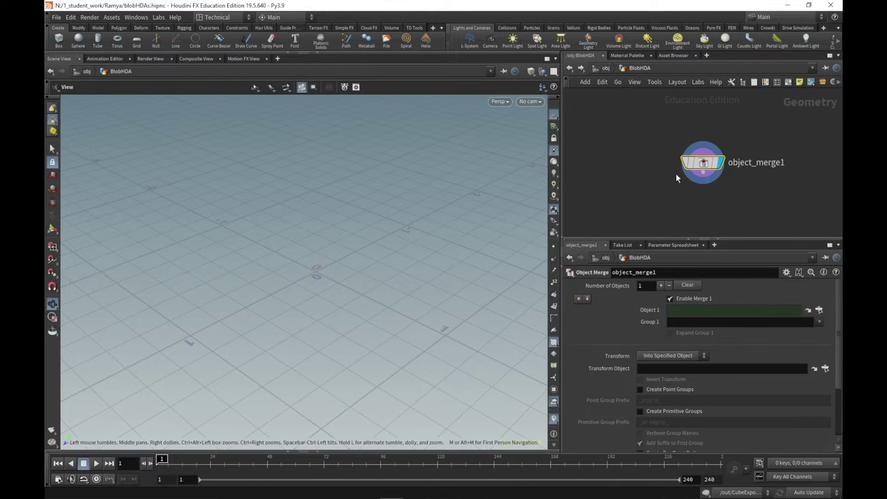
key("ctrl+v")
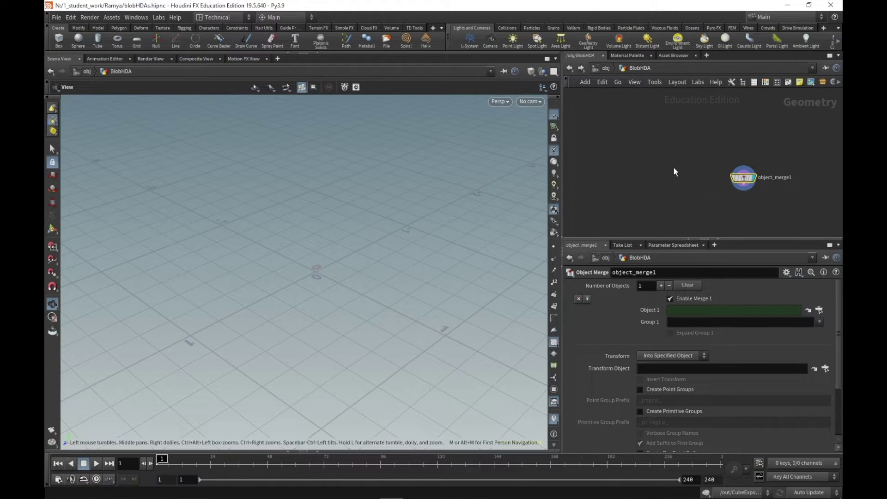
middle_click_drag(682, 208, 674, 175)
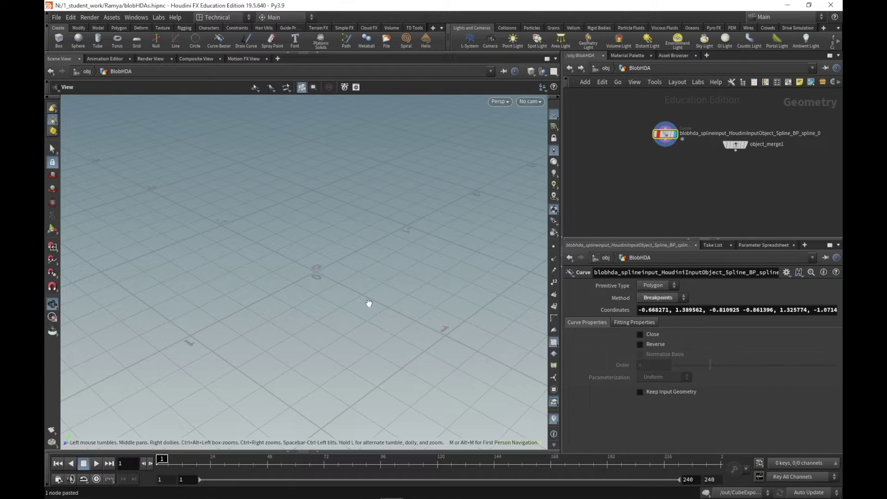
key("f")
mouse_move(332, 296)
left_mouse_down()
mouse_move(359, 334)
mouse_move(344, 275)
mouse_move(317, 303)
mouse_move(328, 296)
left_mouse_up()
left_click_drag(665, 134, 665, 144)
Add a PolyWire node to the pasted spline curve and inspect the resulting tube
left_click(665, 154)
key("Tab")
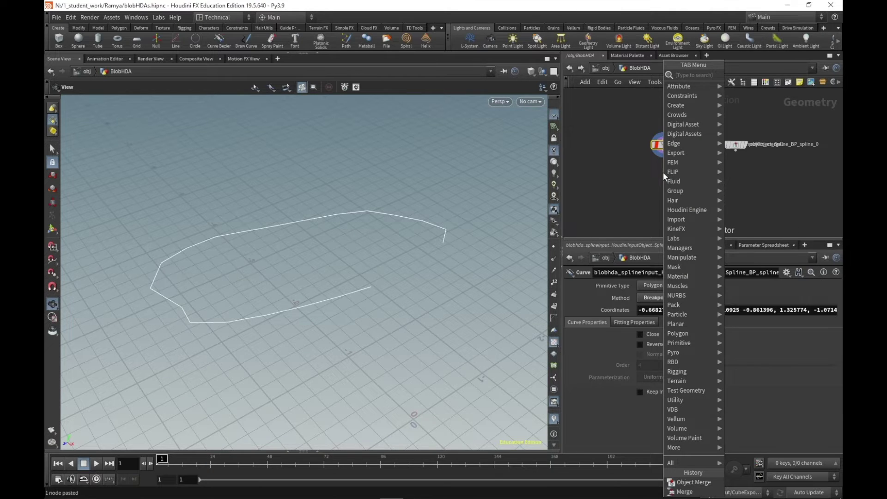
type("polywire")
key("Return")
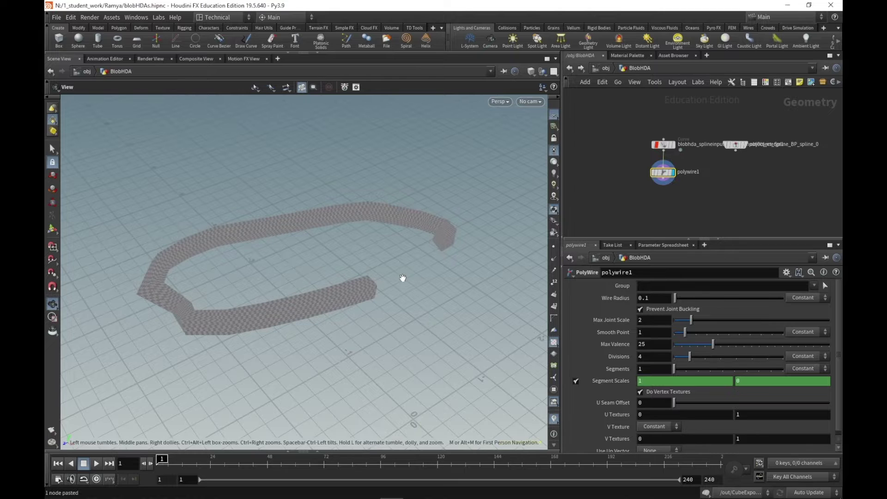
mouse_move(402, 277)
left_mouse_down()
mouse_move(448, 300)
mouse_move(321, 267)
mouse_move(430, 274)
mouse_move(416, 268)
left_mouse_up()
Reconnect polywire1's input from the pasted curve to object_merge1 and save the Blobhda asset
left_click_drag(667, 179, 737, 200)
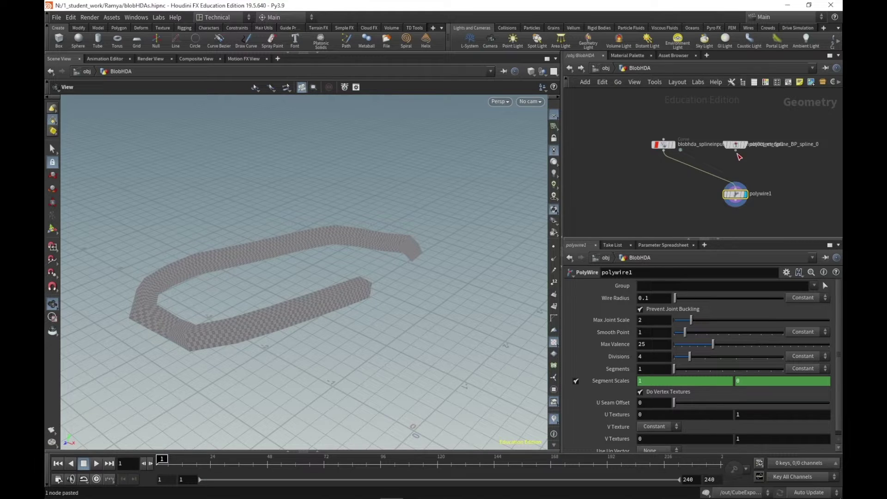
left_click_drag(743, 182, 742, 187)
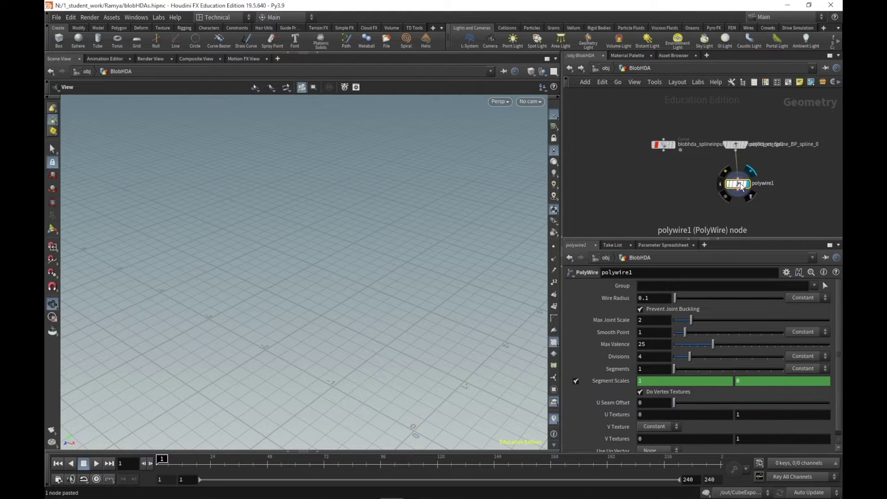
left_click(110, 17)
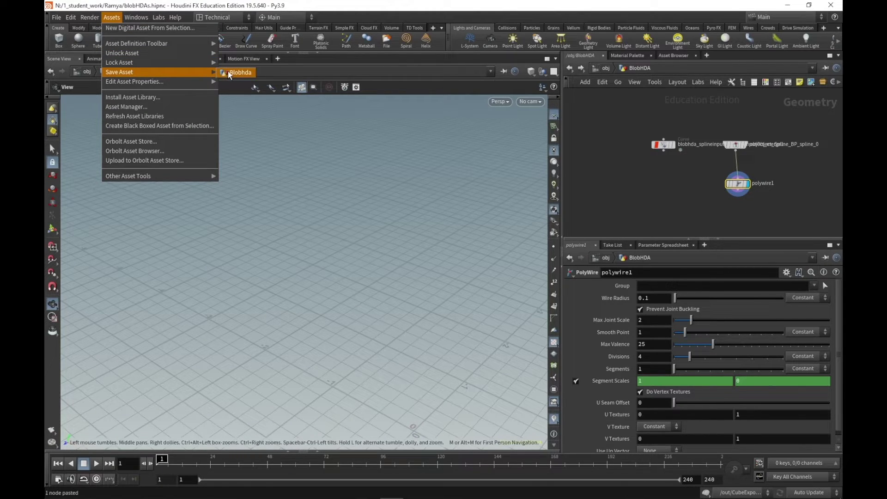
left_click(228, 71)
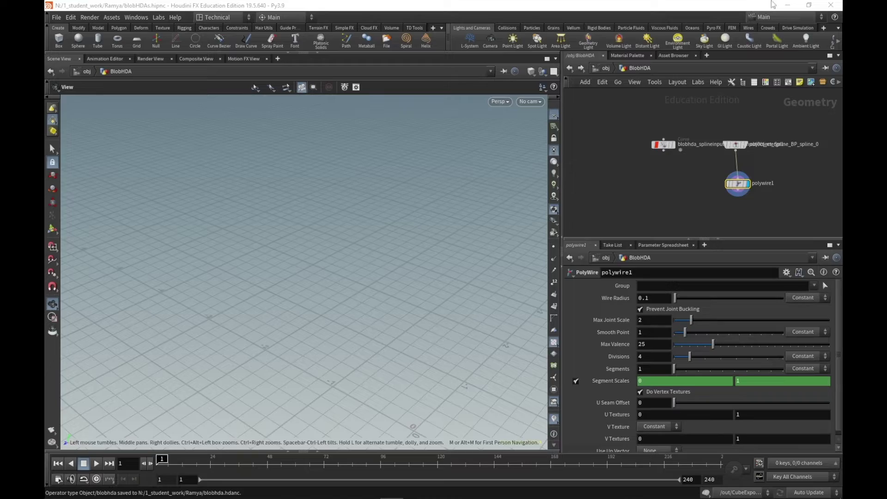
Return to the Unreal editor, maximize its window, and restart the Houdini Engine session
left_click(788, 5)
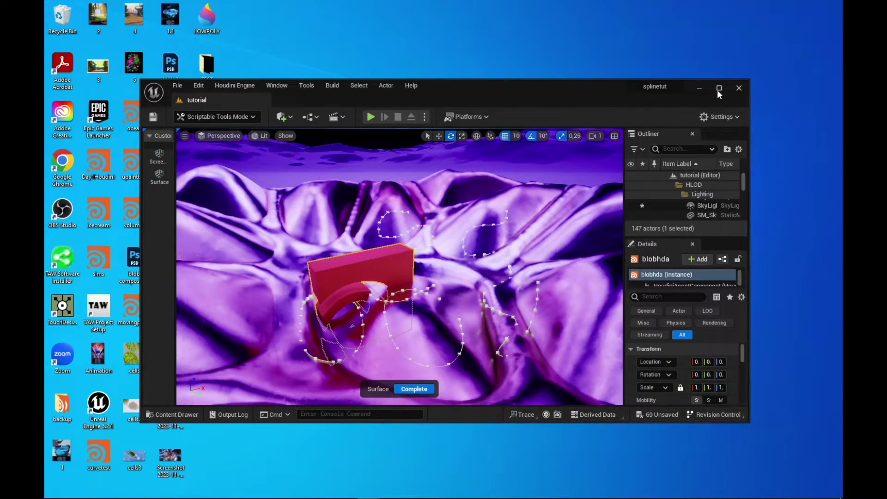
left_click(718, 87)
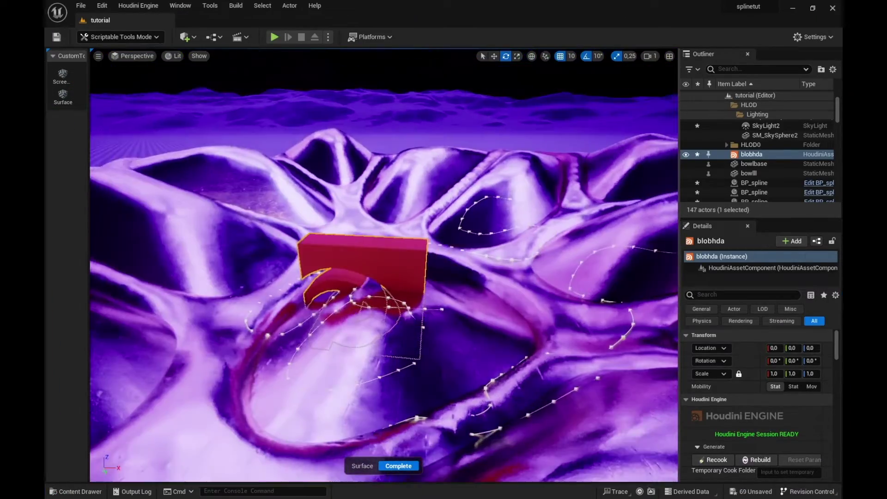
left_click(138, 6)
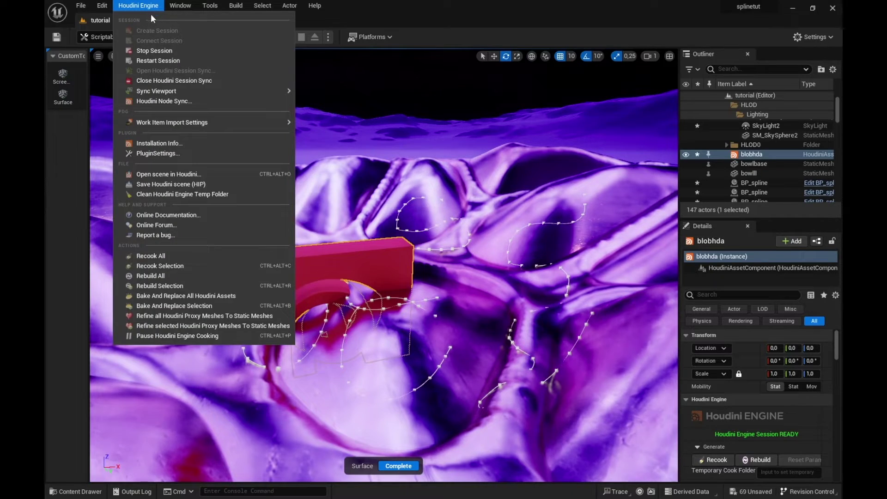
left_click(159, 60)
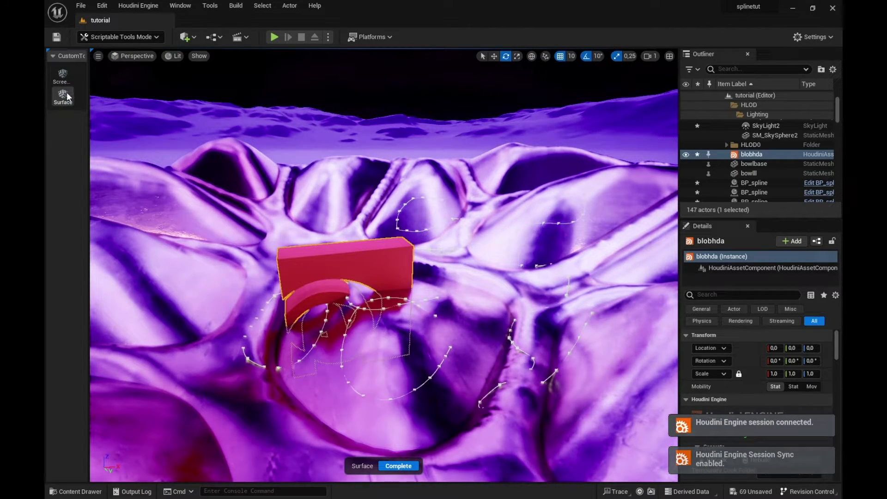
Delete the existing blobhda actor, draw a new curved test stroke on the surface, and inspect the generated tube
key("Delete")
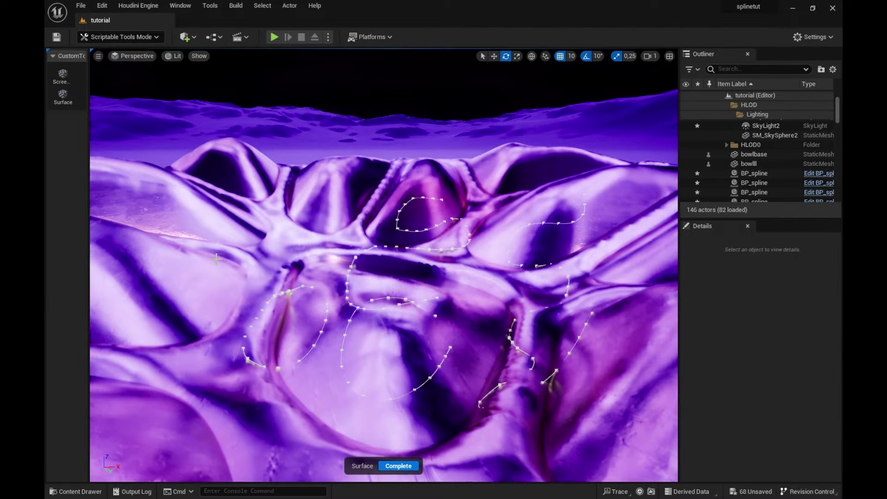
left_click(281, 266)
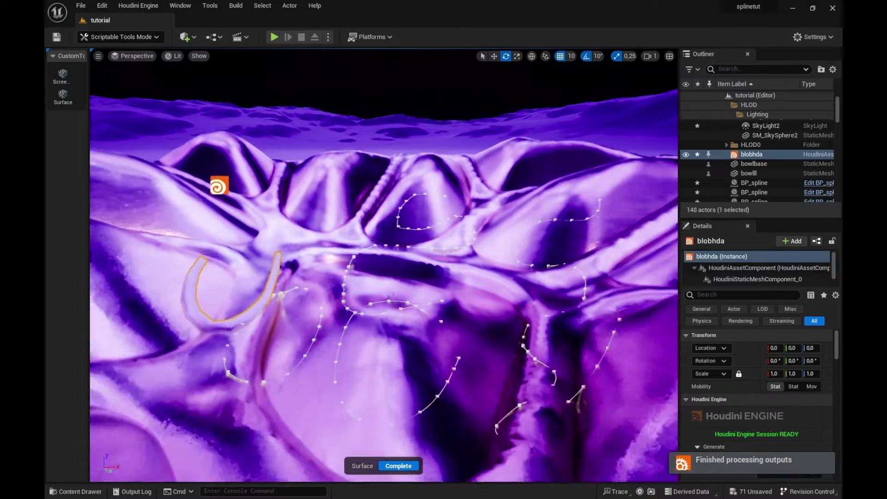
key("w")
right_click_drag(282, 266, 235, 305)
left_click_drag(383, 266, 301, 222, "alt")
left_click_drag(563, 379, 457, 364, "alt")
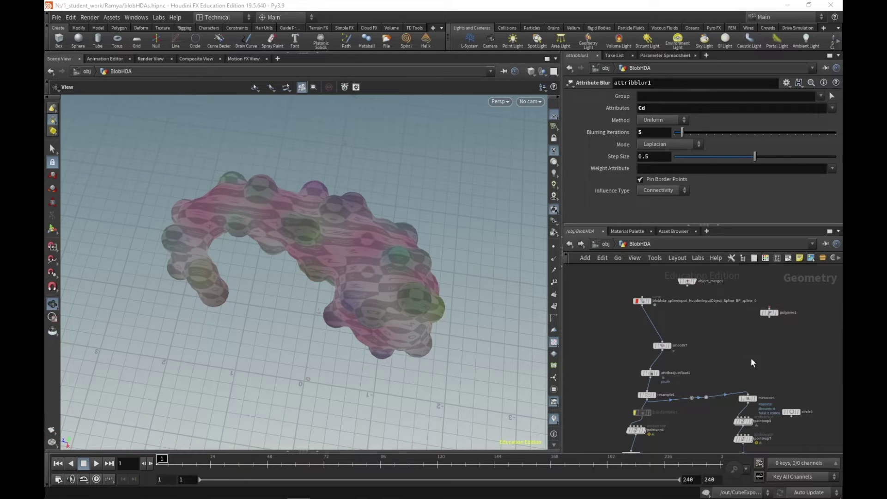
In Houdini's BlobHDA network, insert an Unreal Material node between UV_to_Alpha and attribblur1
middle_click_drag(717, 359, 711, 342)
scroll(712, 347, "down", 4)
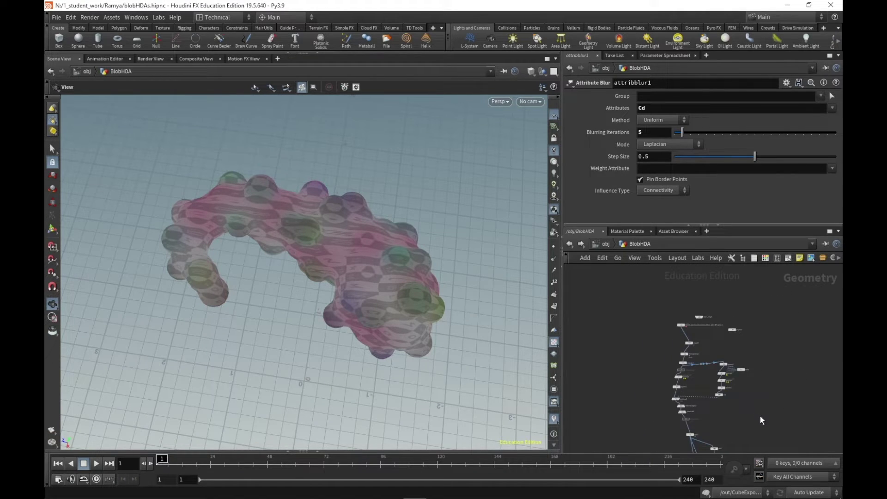
middle_click_drag(761, 418, 757, 372)
mouse_move(751, 434)
middle_mouse_down()
mouse_move(756, 351)
mouse_move(762, 358)
middle_mouse_up()
middle_click_drag(770, 445, 766, 358)
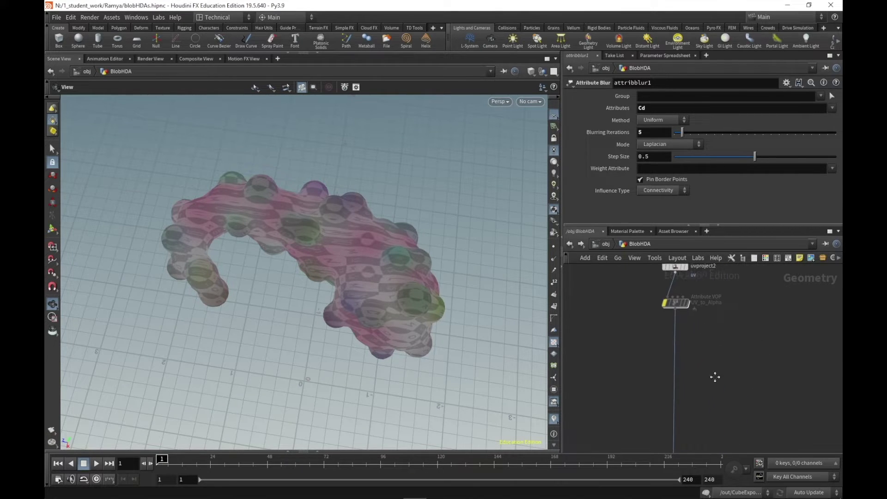
key("Tab")
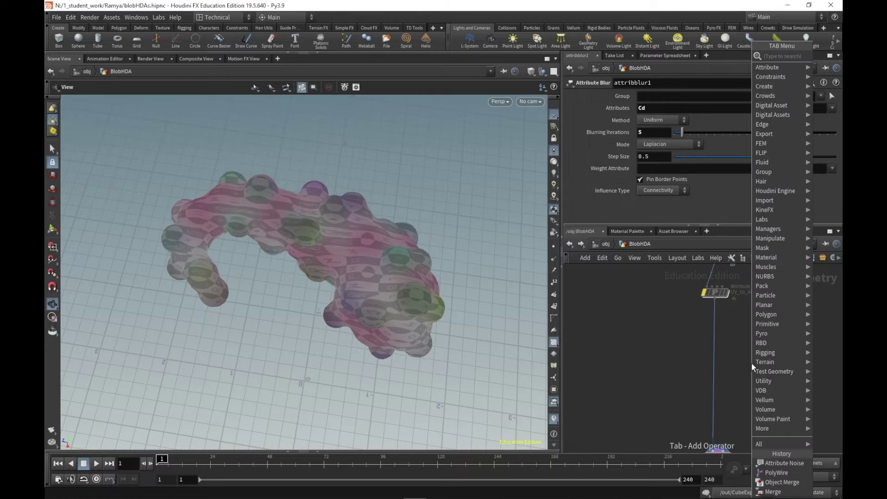
type("unreal m")
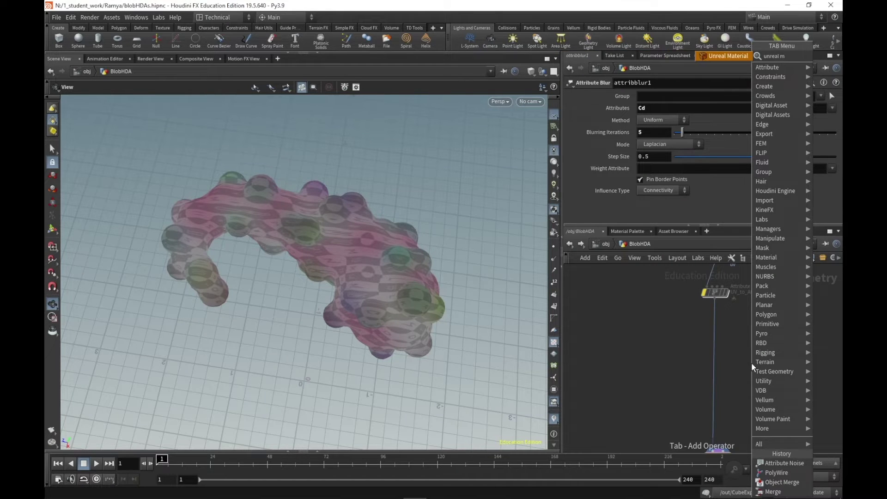
key("Return")
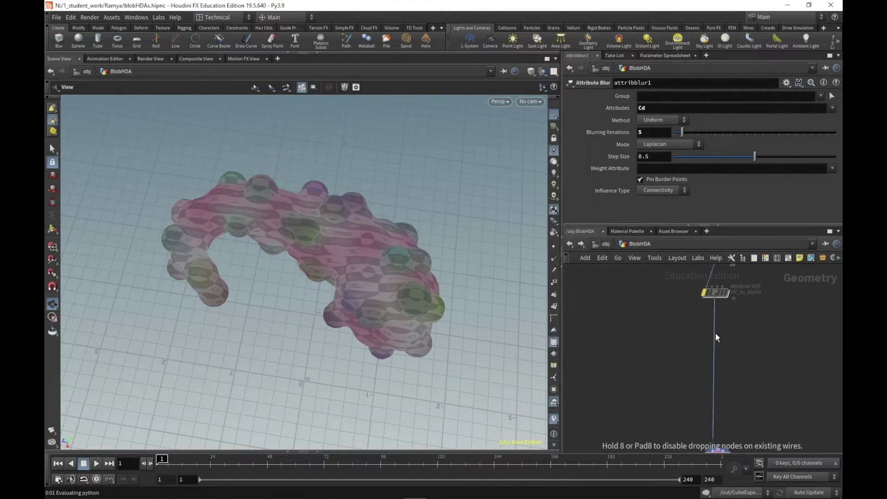
left_click(715, 333)
Bring up the unreal_material node's String parameter, then switch to the splinetut Unreal project and copy the reference of M_Blob from the Materials folder
middle_click_drag(747, 423, 739, 398)
left_click_drag(692, 312, 699, 313)
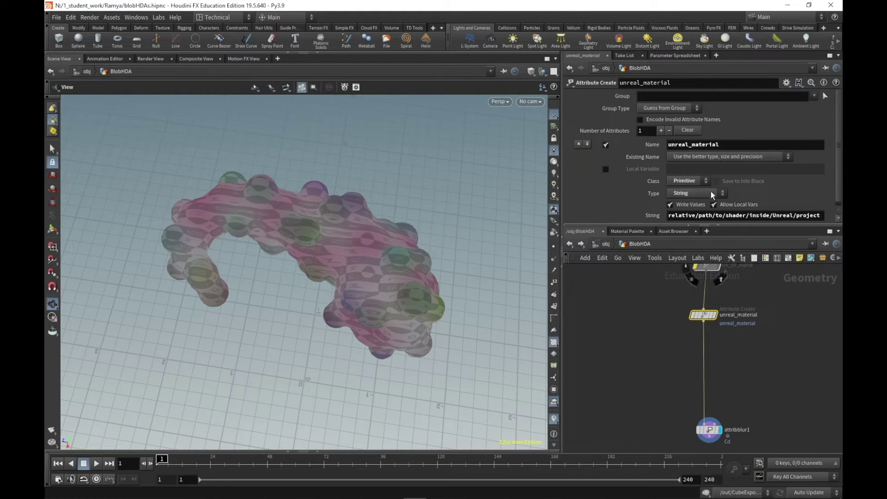
scroll(645, 196, "down", 1)
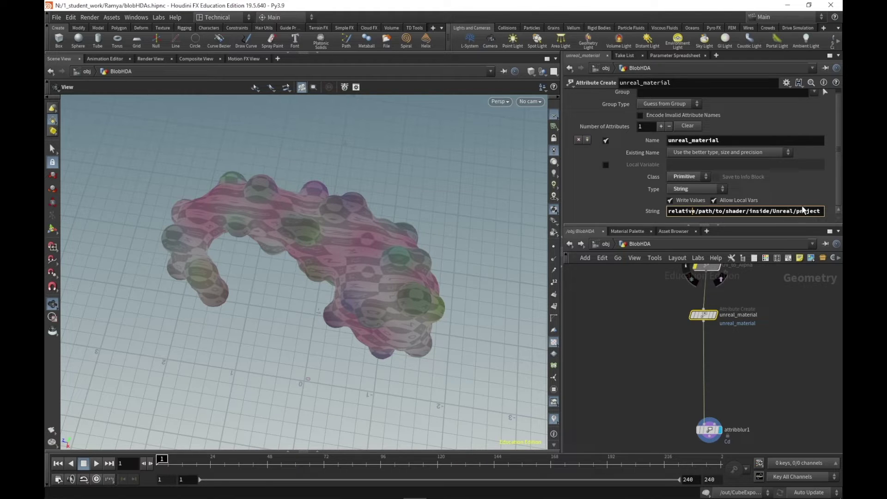
mouse_move(346, 498)
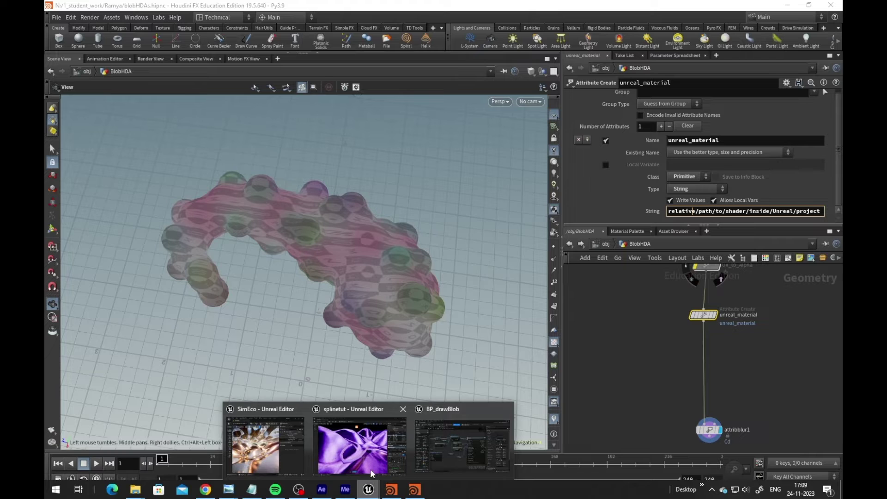
left_click(363, 439)
left_click(88, 491)
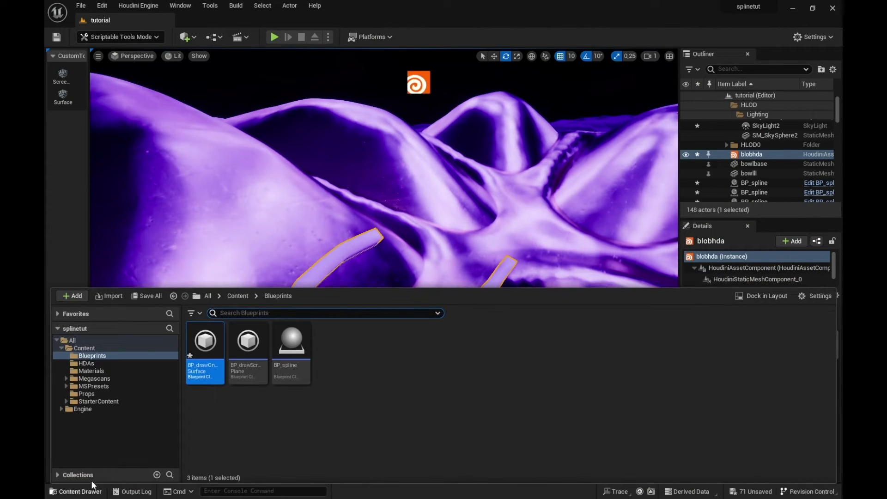
left_click(103, 378)
left_click(105, 372)
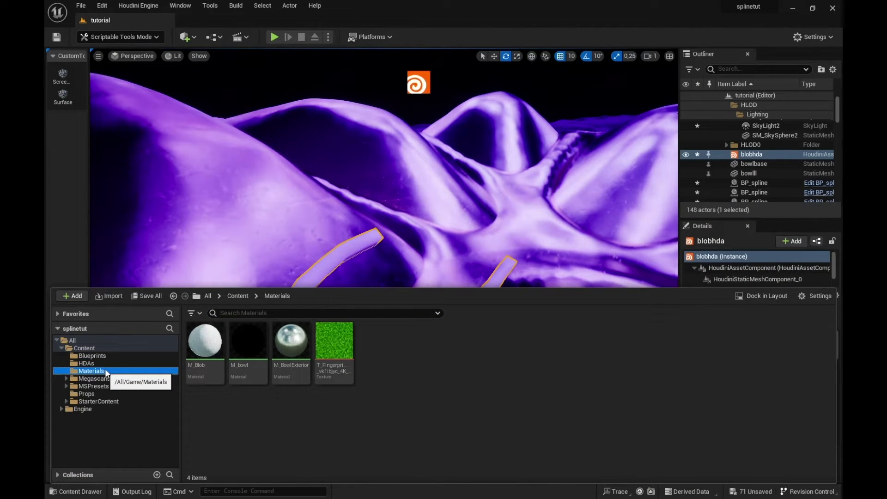
right_click(204, 341)
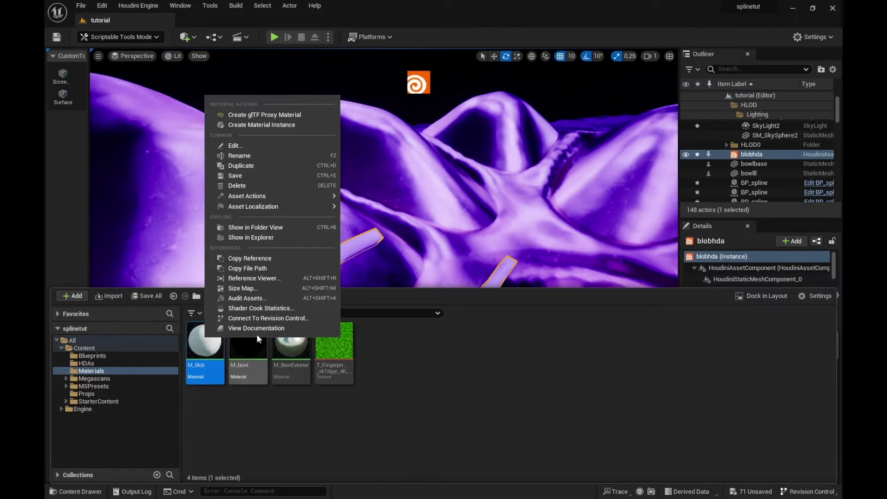
left_click(275, 259)
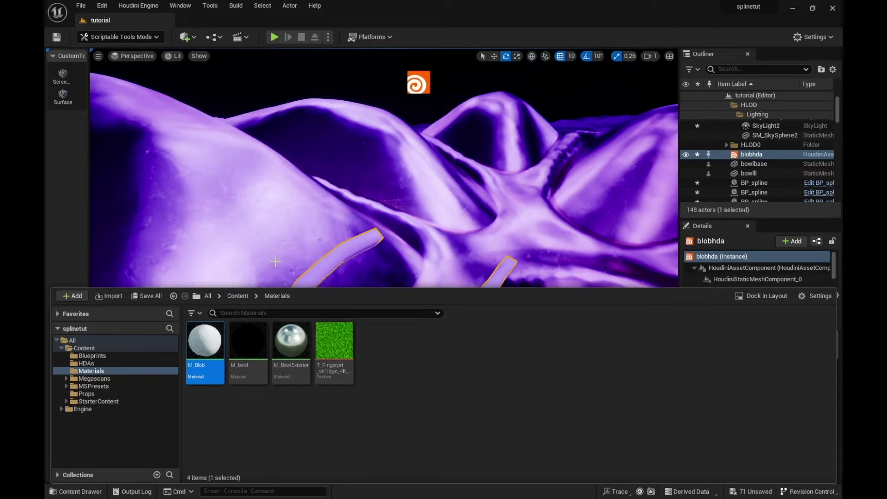
Return to Houdini and replace the unreal_material String value with the copied reference /Script/Engine.Material'/Game/Materials/M_Blob.M_Blob'
key("alt+Tab")
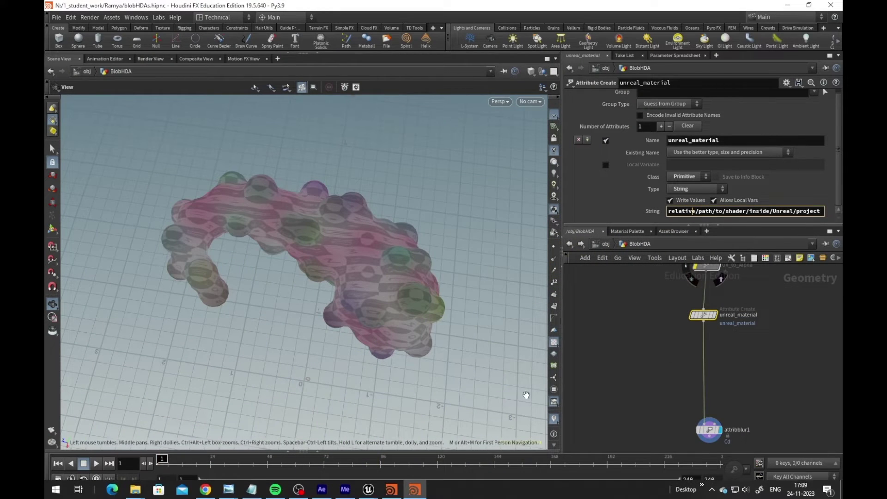
triple_click(696, 212)
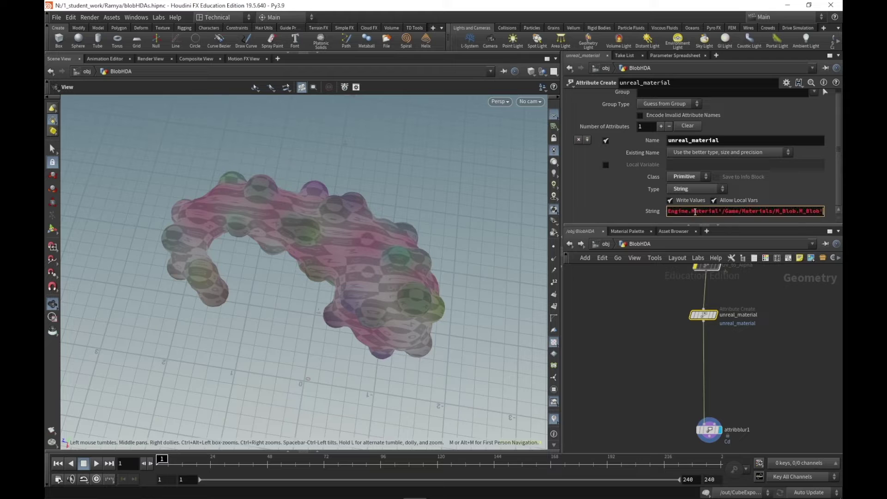
key("Return")
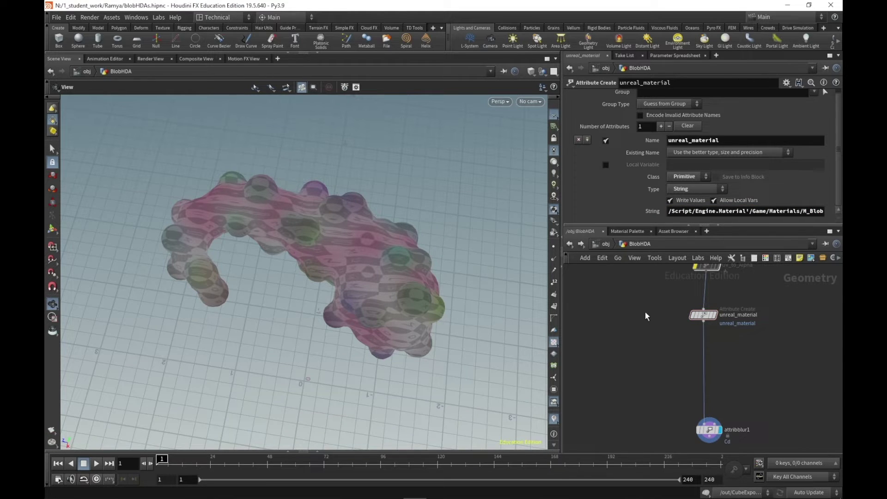
Rewire smooth7's input from the pasted spline curve to object_merge1 in the BlobHDA network
scroll(645, 311, "down", 5)
scroll(674, 382, "up", 6)
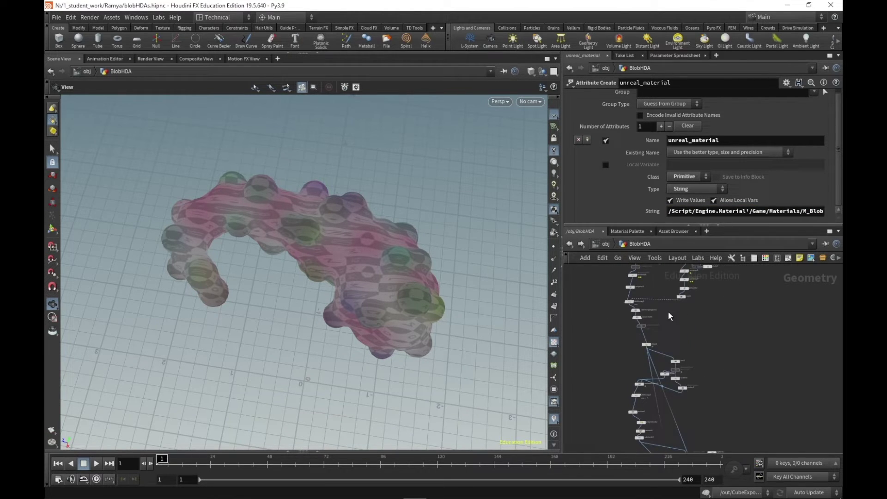
middle_click_drag(668, 332, 680, 305)
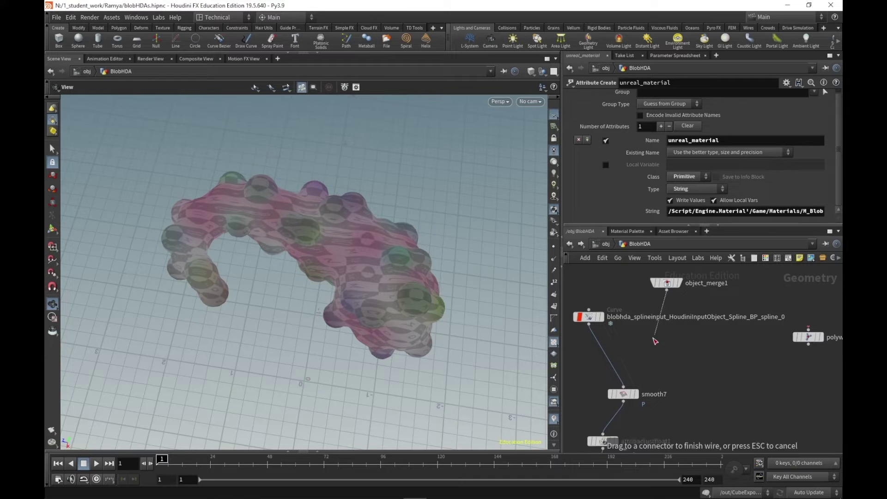
left_click_drag(655, 341, 631, 384)
Go up to the obj level and save the Blobhda asset definition
left_click(111, 17)
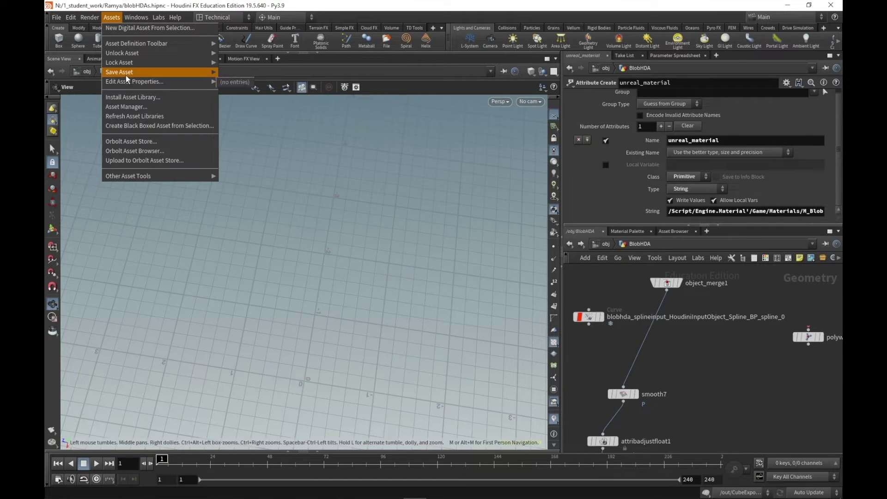
left_click(638, 248)
left_click(638, 245)
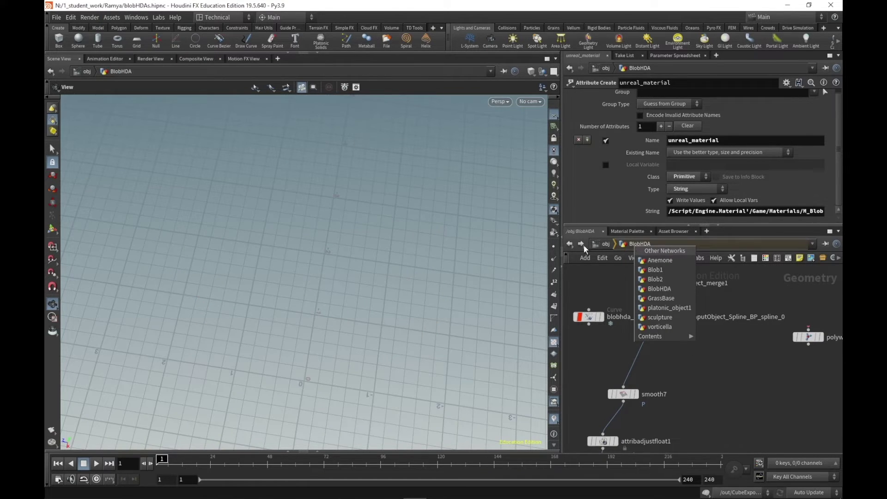
left_click(603, 243)
left_click(111, 17)
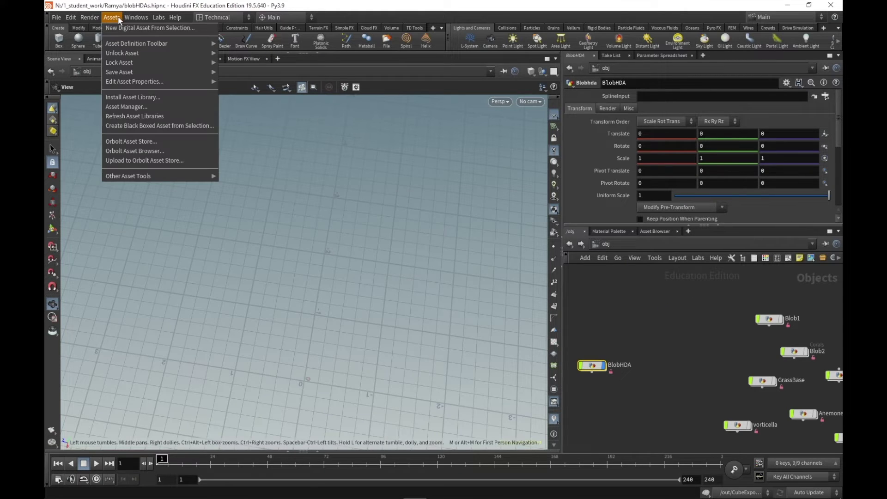
left_click(238, 72)
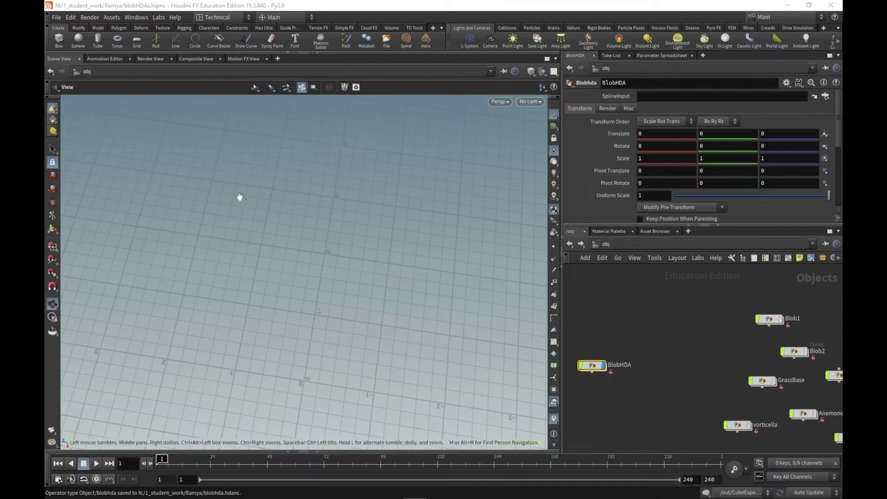
Minimize Houdini, return to the Unreal editor, and restart the Houdini Engine session
left_click(792, 5)
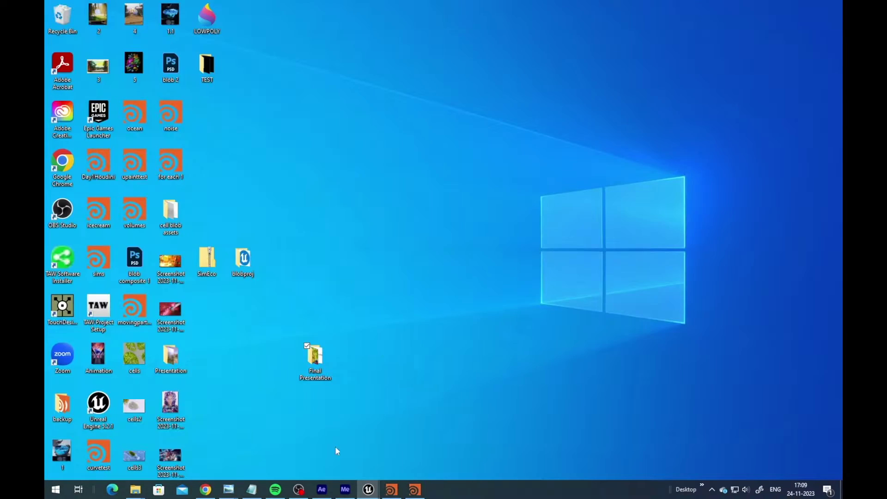
left_click(369, 489)
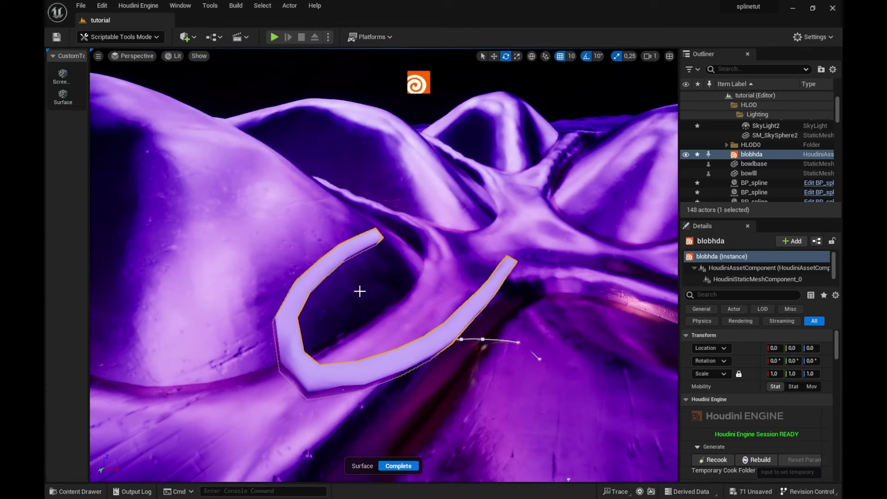
left_click(139, 6)
left_click(145, 65)
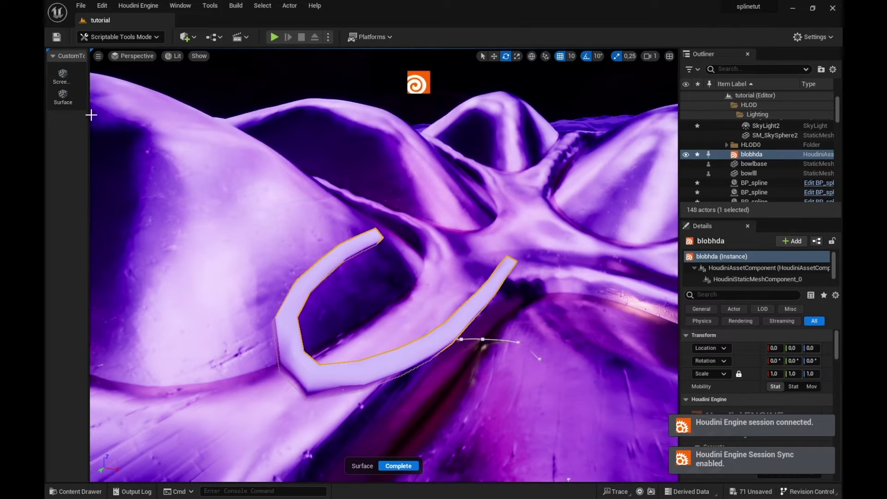
Draw a test stroke on the surface beside the old tube and inspect the generated blob from several angles
scroll(556, 318, "down", 5)
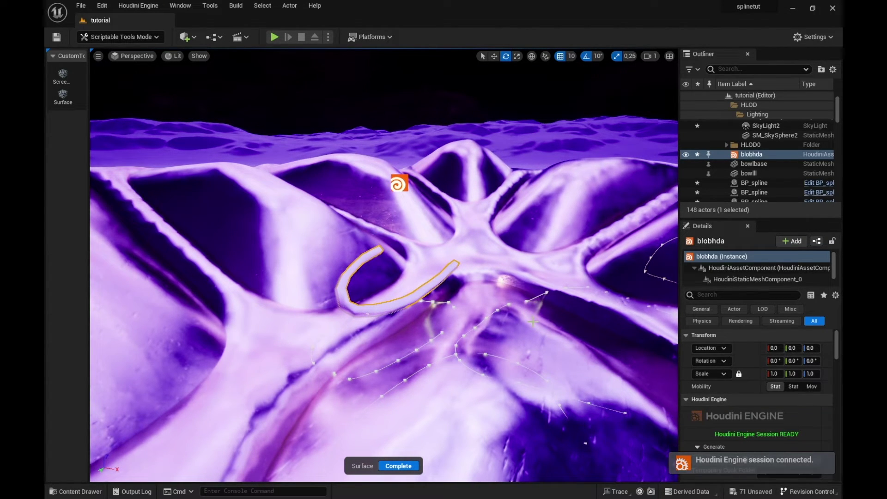
left_click_drag(456, 397, 467, 436)
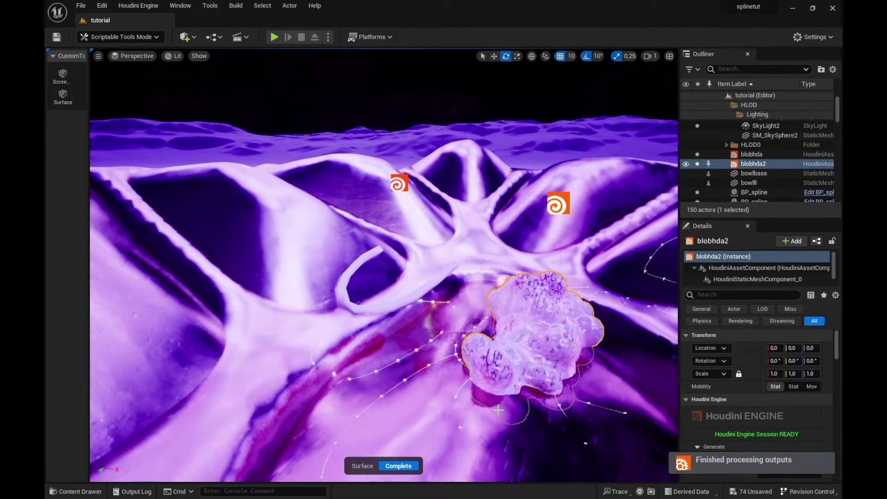
middle_click_drag(540, 417, 540, 458)
middle_click_drag(476, 425, 527, 405)
scroll(477, 425, "up", 3)
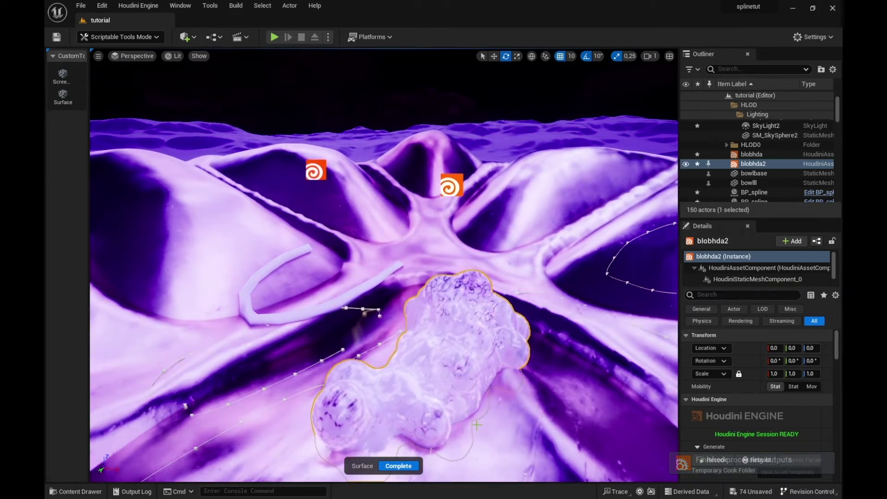
key("g")
right_click_drag(477, 425, 522, 448)
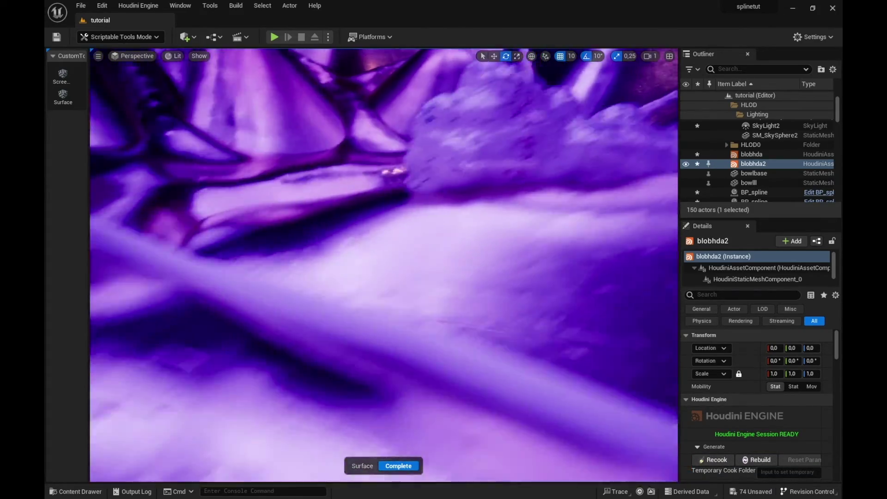
right_click_drag(398, 305, 457, 277)
right_click_drag(398, 305, 332, 303)
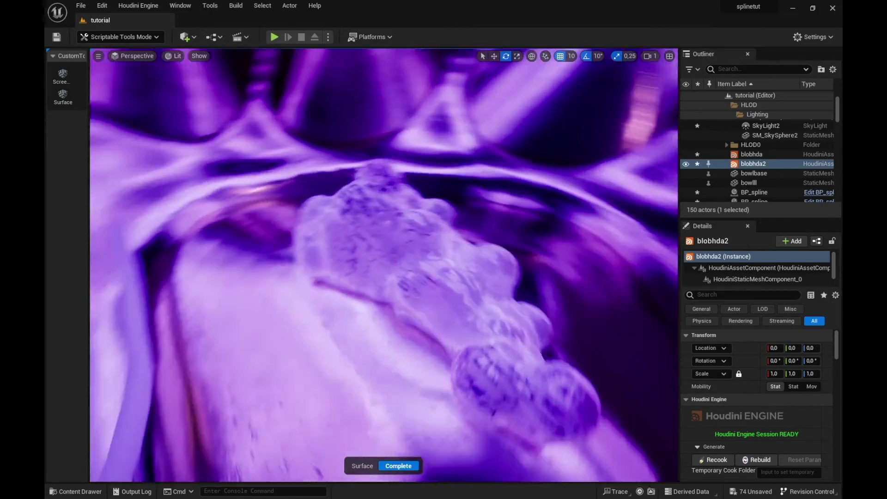
mouse_move(560, 352)
right_mouse_down()
mouse_move(508, 342)
mouse_move(512, 314)
mouse_move(569, 346)
mouse_move(508, 337)
mouse_move(494, 356)
mouse_move(559, 351)
right_mouse_up()
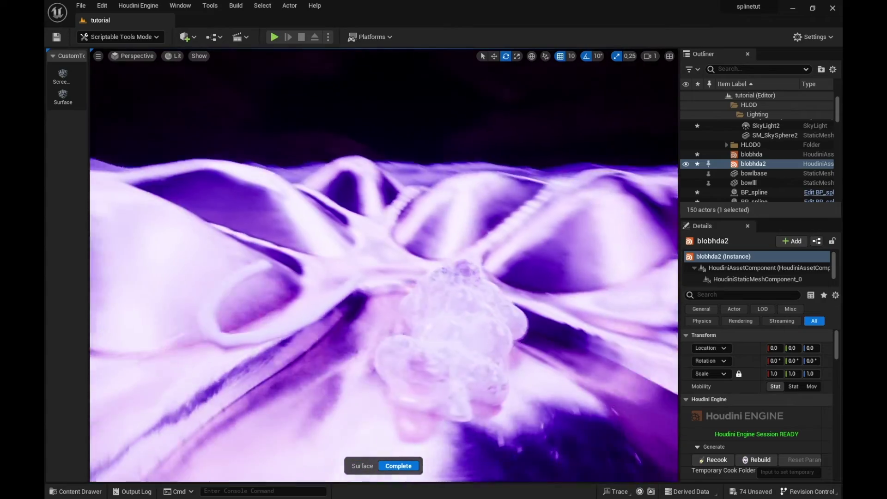
mouse_move(433, 358)
right_mouse_down()
mouse_move(504, 351)
mouse_move(433, 358)
right_mouse_up()
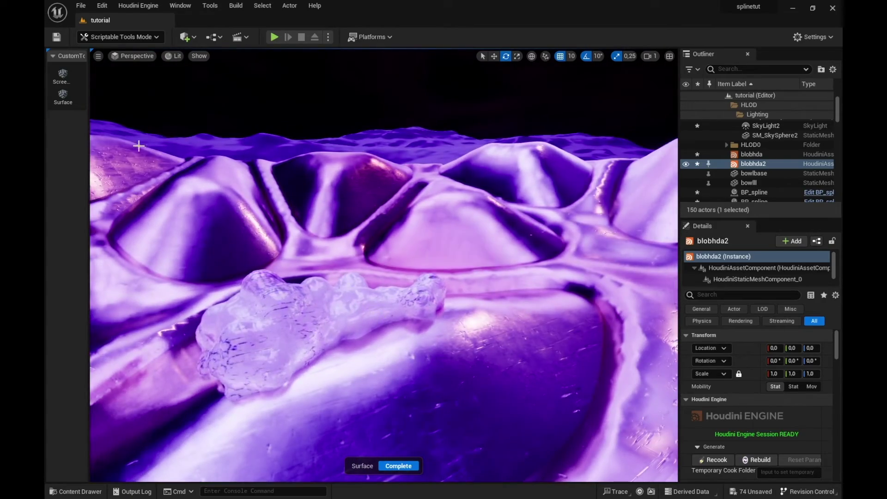
Restart the Surface drawing tool and draw three more strokes near the first blob, checking the generated blobs from different angles
left_click(57, 100)
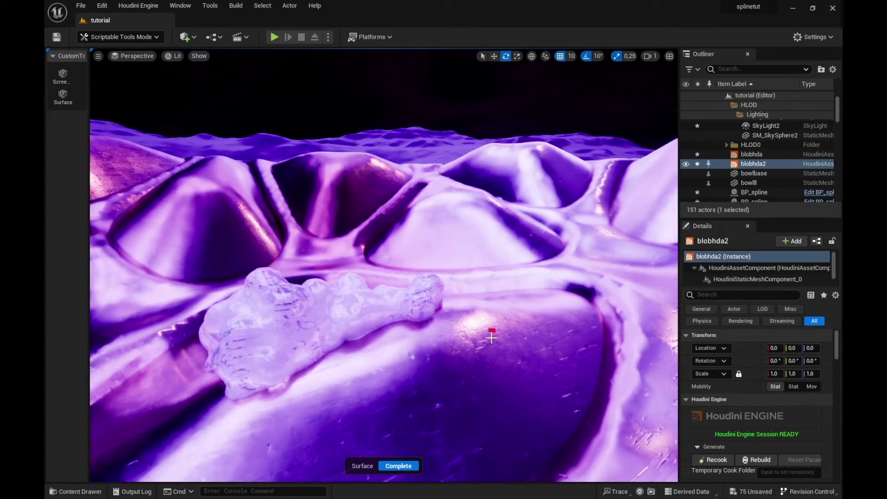
left_click_drag(495, 420, 510, 387)
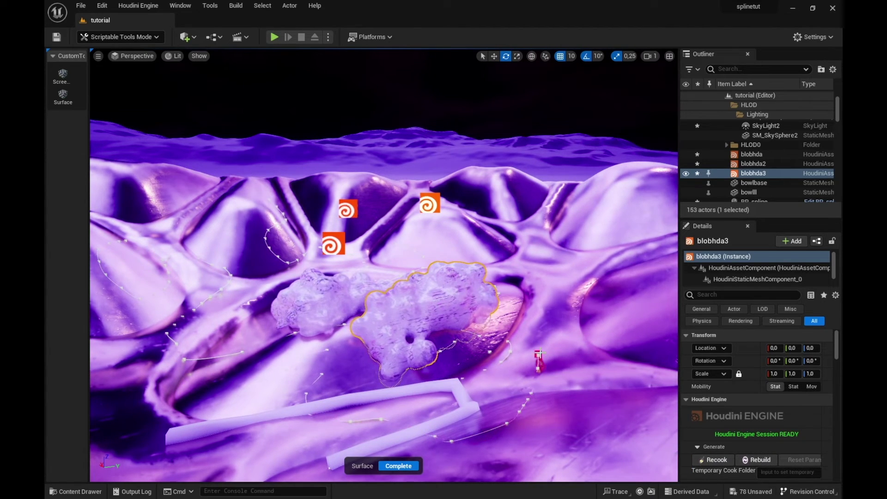
left_click_drag(540, 353, 538, 355)
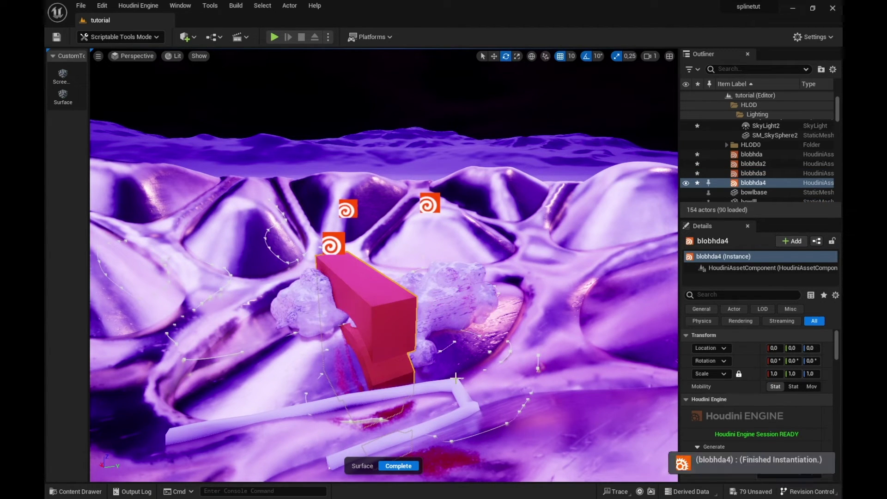
left_click_drag(456, 378, 429, 416, "alt")
left_click_drag(379, 379, 398, 375, "alt")
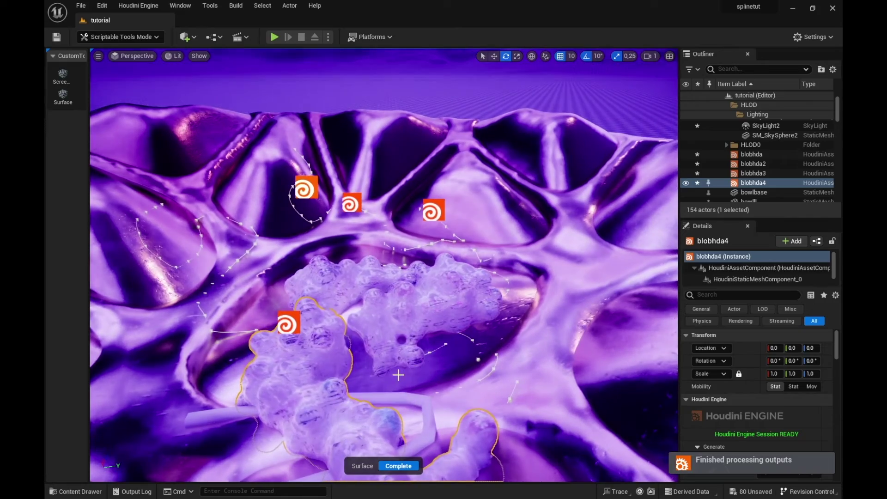
scroll(379, 318, "up", 4)
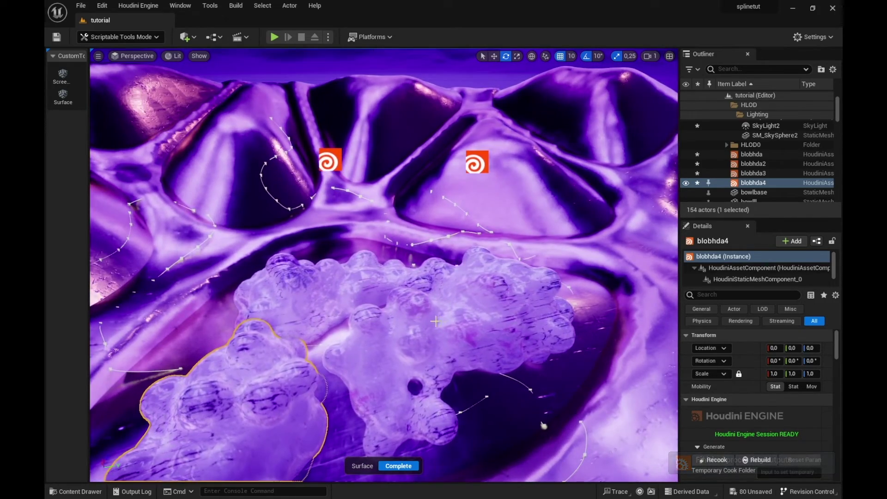
mouse_move(326, 229)
left_mouse_down()
mouse_move(503, 198)
mouse_move(439, 184)
mouse_move(447, 204)
left_mouse_up()
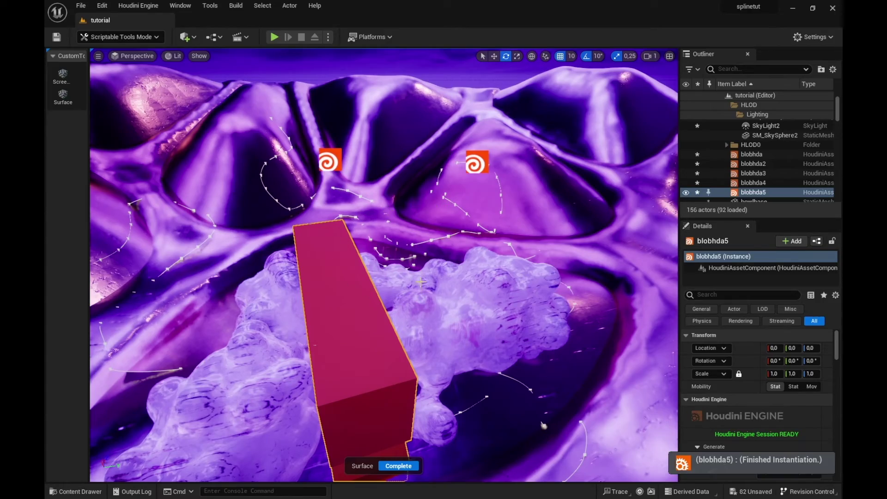
left_click_drag(406, 250, 421, 222, "alt")
left_click_drag(489, 286, 439, 277, "alt")
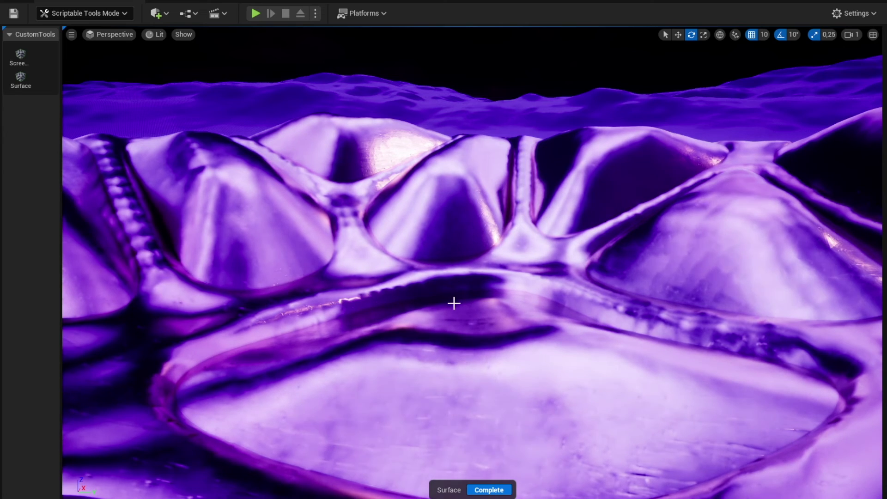
Draw three curved strokes close together in the cleared central bowl to generate a cluster of blobs
mouse_move(454, 305)
left_mouse_down()
mouse_move(368, 348)
mouse_move(456, 416)
mouse_move(475, 395)
left_mouse_up()
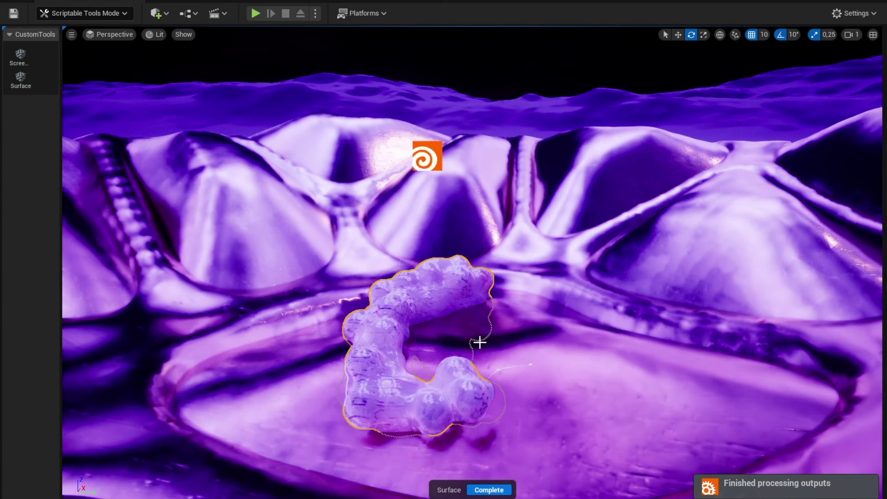
mouse_move(451, 329)
left_mouse_down()
mouse_move(538, 373)
mouse_move(524, 444)
left_mouse_up()
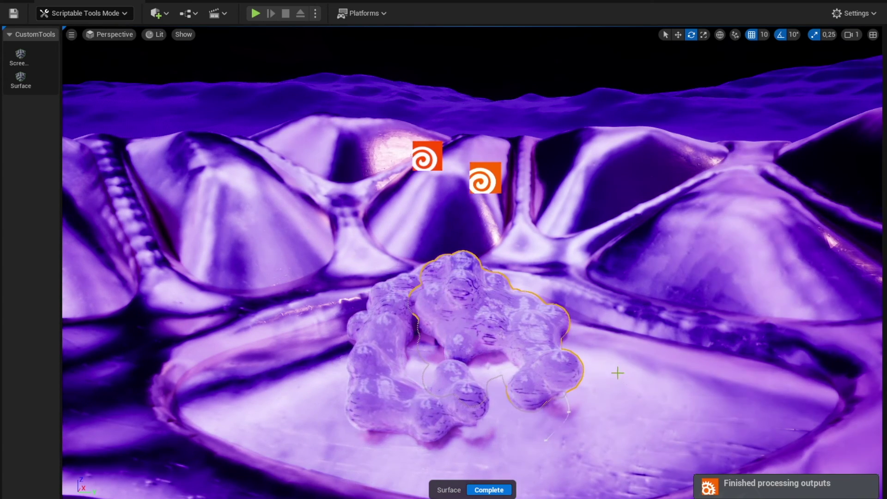
left_click_drag(566, 430, 500, 430)
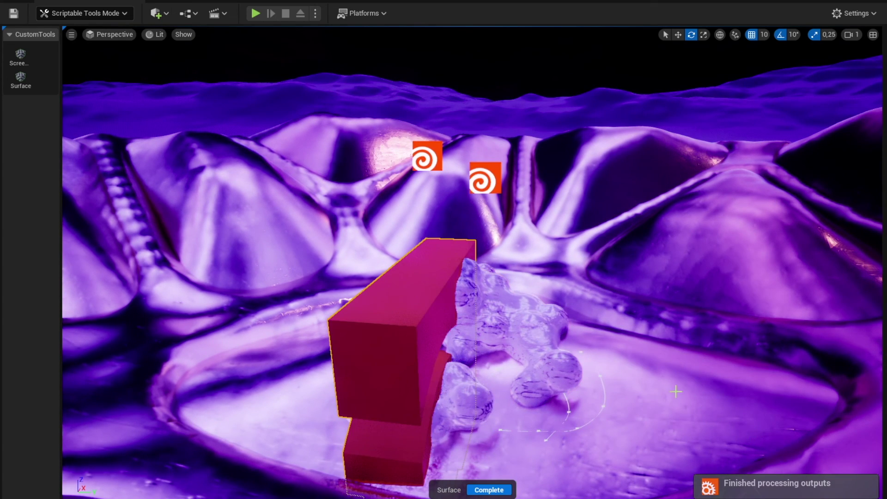